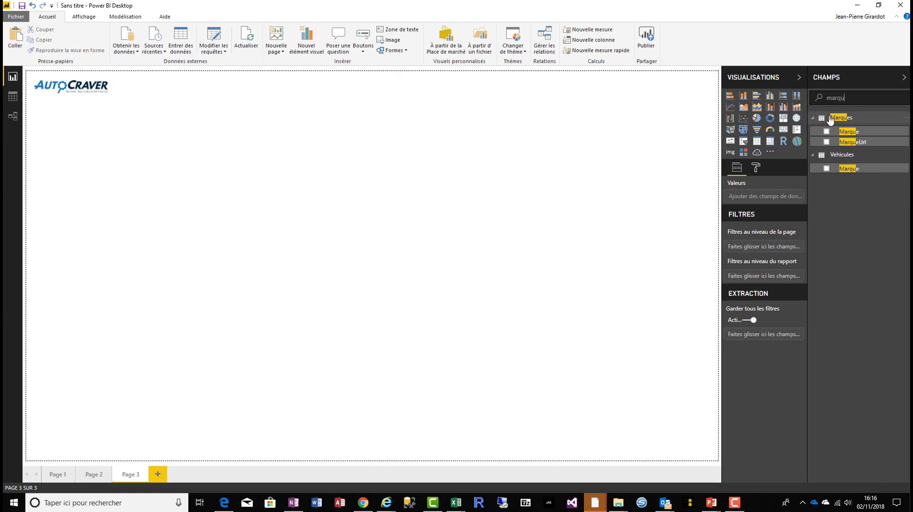
Step: Add a slicer on the Marques table's Marque field below the logo, tall enough for all brands, and select FIAT
{"action": "left_click_drag", "start_coordinate": [849, 131], "coordinate": [92, 142]}
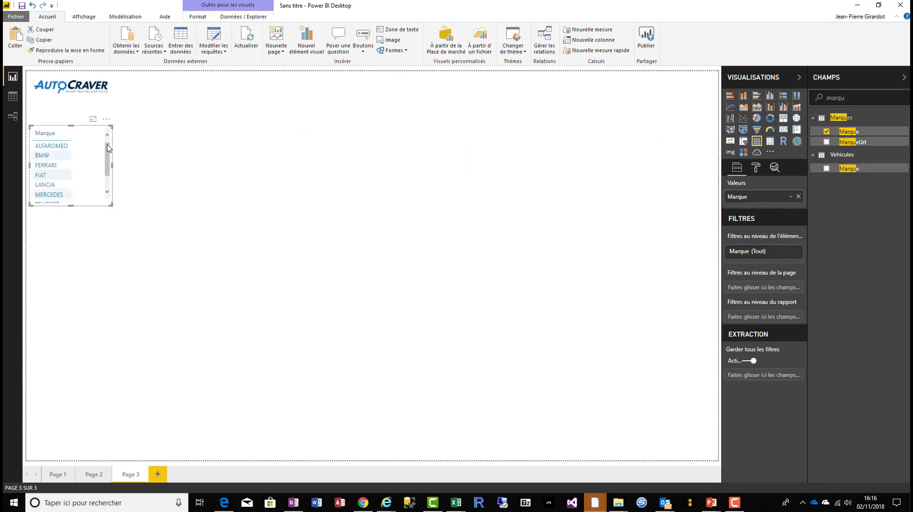
{"action": "left_click", "coordinate": [744, 142]}
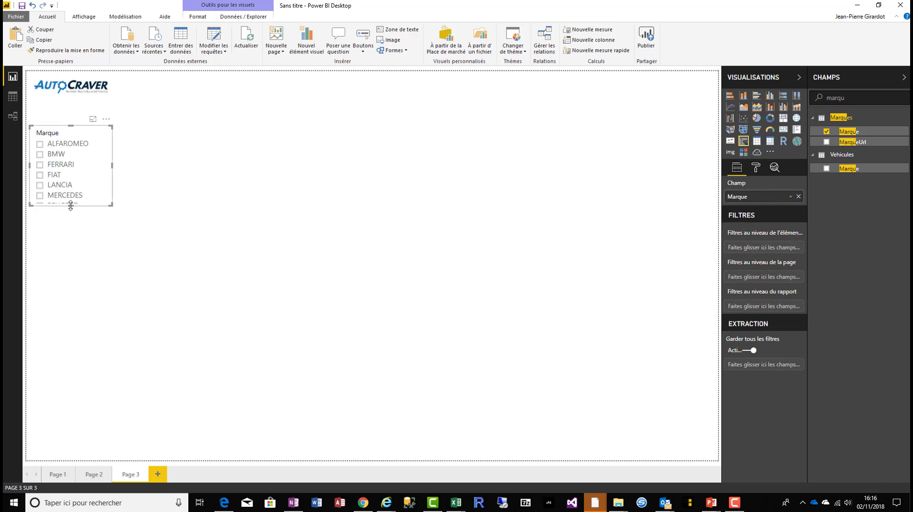
{"action": "left_click_drag", "start_coordinate": [71, 207], "coordinate": [69, 236]}
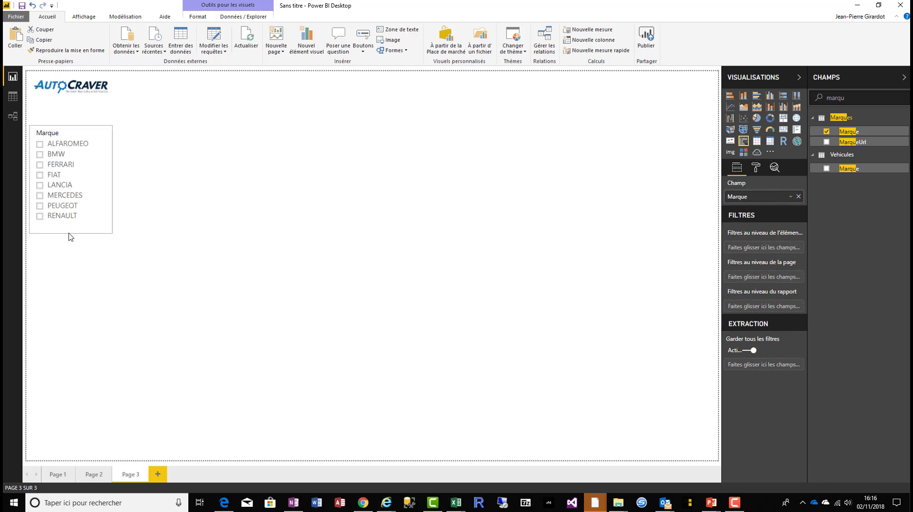
{"action": "left_click_drag", "start_coordinate": [98, 183], "coordinate": [99, 226]}
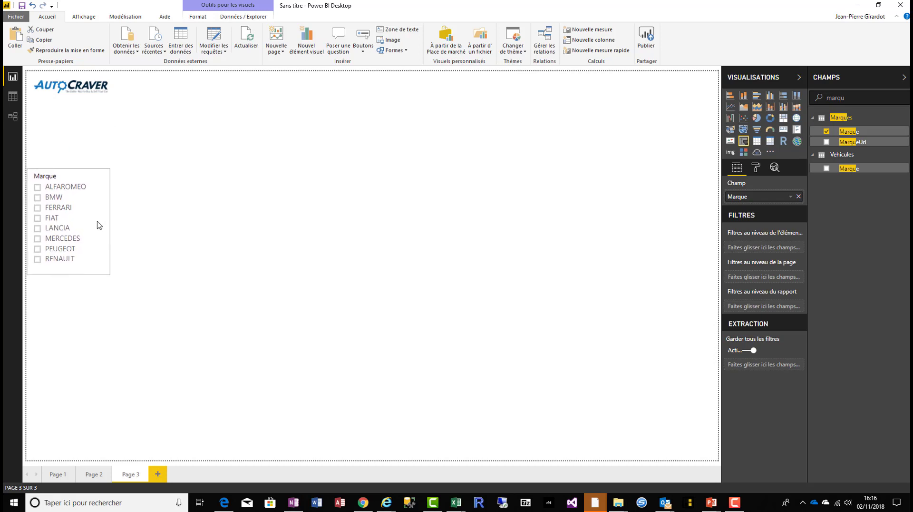
{"action": "left_click", "coordinate": [98, 218]}
{"action": "left_click", "coordinate": [530, 194]}
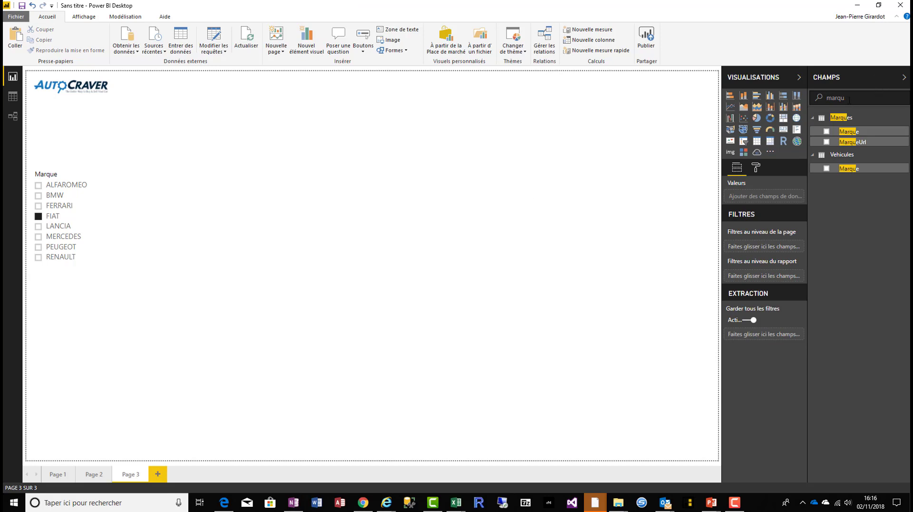
Step: Add a slicer on DimDate's Annee field below the Marque slicer and display it as a dropdown list (Liste déroulante)
{"action": "key", "text": "BackSpace"}
{"action": "key", "text": "BackSpace"}
{"action": "key", "text": "BackSpace"}
{"action": "key", "text": "BackSpace"}
{"action": "key", "text": "BackSpace"}
{"action": "type", "text": "anne"}
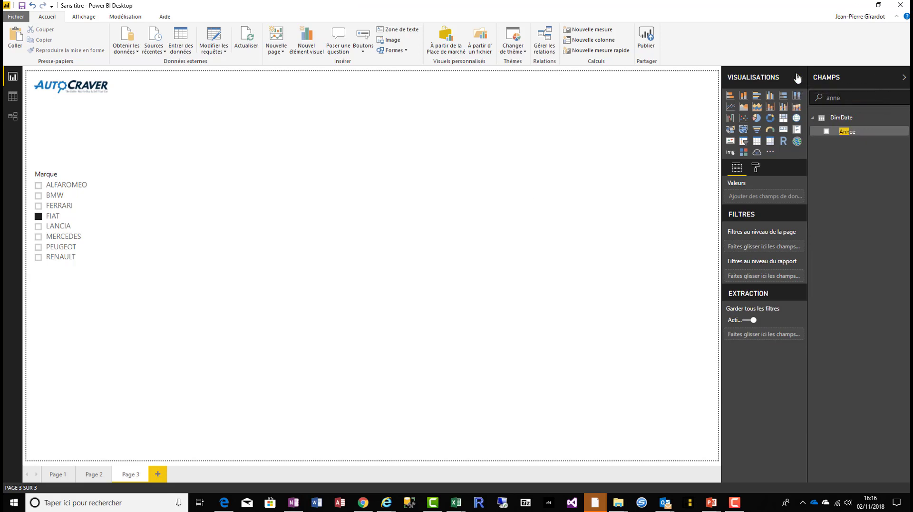
{"action": "left_click_drag", "start_coordinate": [862, 133], "coordinate": [86, 285]}
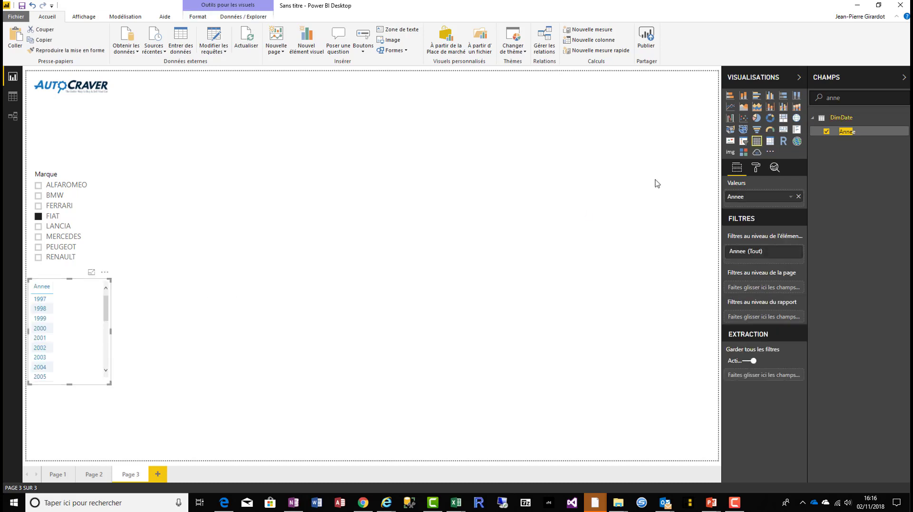
{"action": "left_click", "coordinate": [744, 141]}
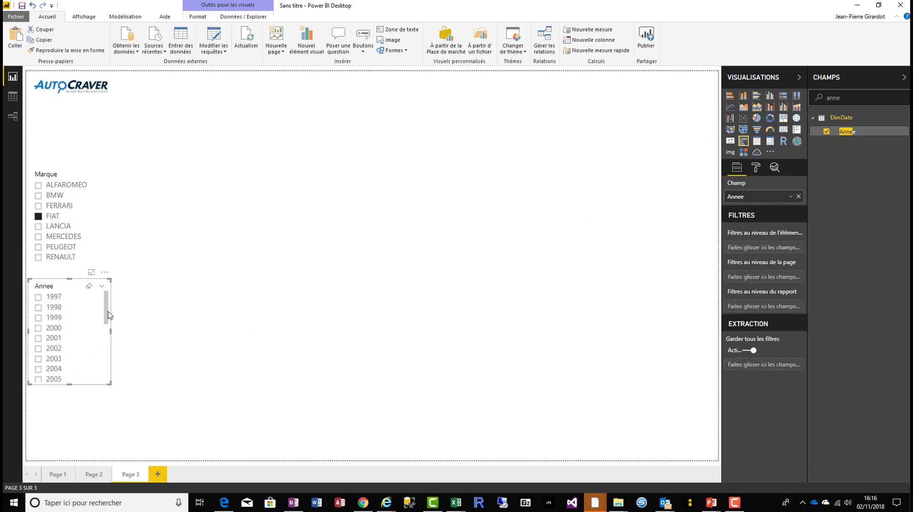
{"action": "left_click", "coordinate": [102, 286]}
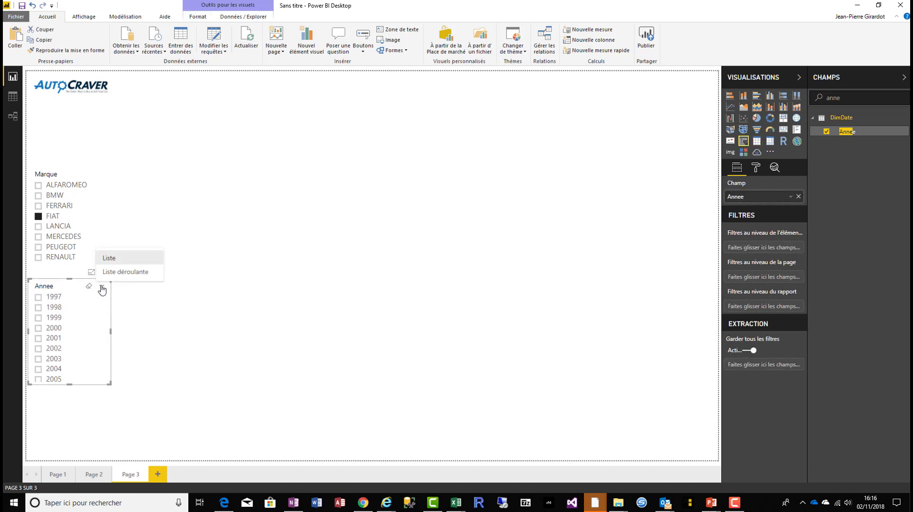
{"action": "left_click", "coordinate": [113, 272]}
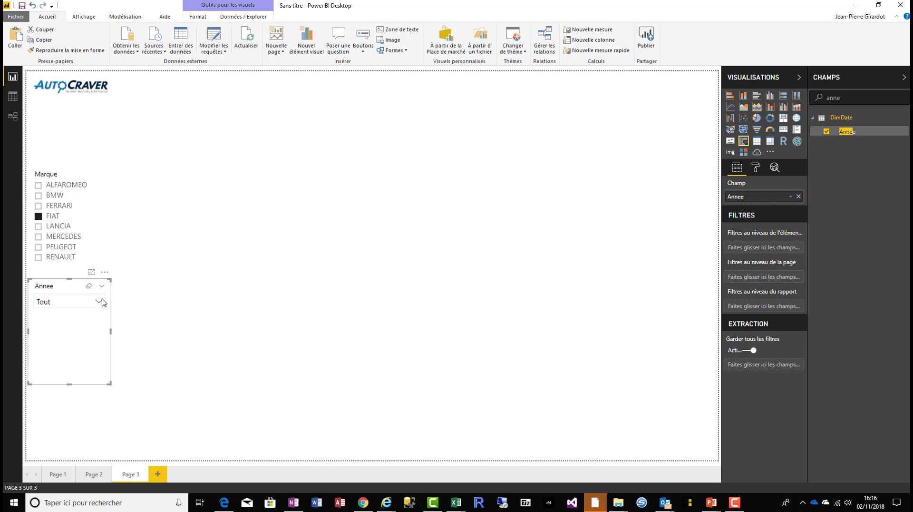
Step: Select 2016 in the Annee slicer and shrink the slicer to fit its dropdown
{"action": "left_click", "coordinate": [99, 300]}
{"action": "scroll", "coordinate": [88, 277], "scroll_direction": "down", "scroll_amount": 5}
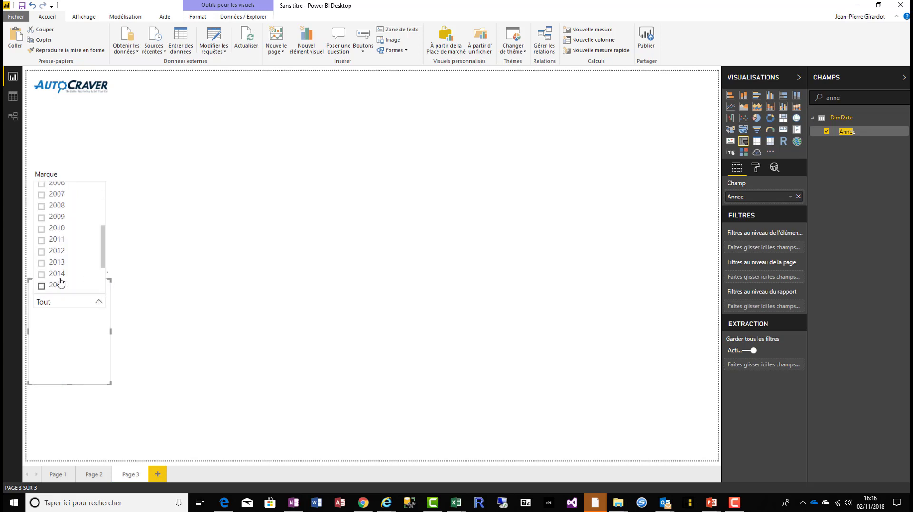
{"action": "left_click", "coordinate": [41, 243]}
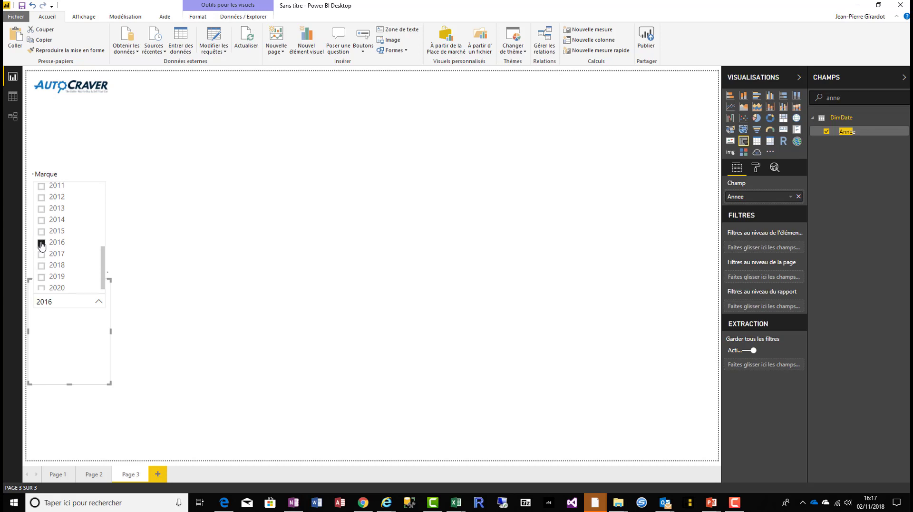
{"action": "left_click", "coordinate": [74, 352]}
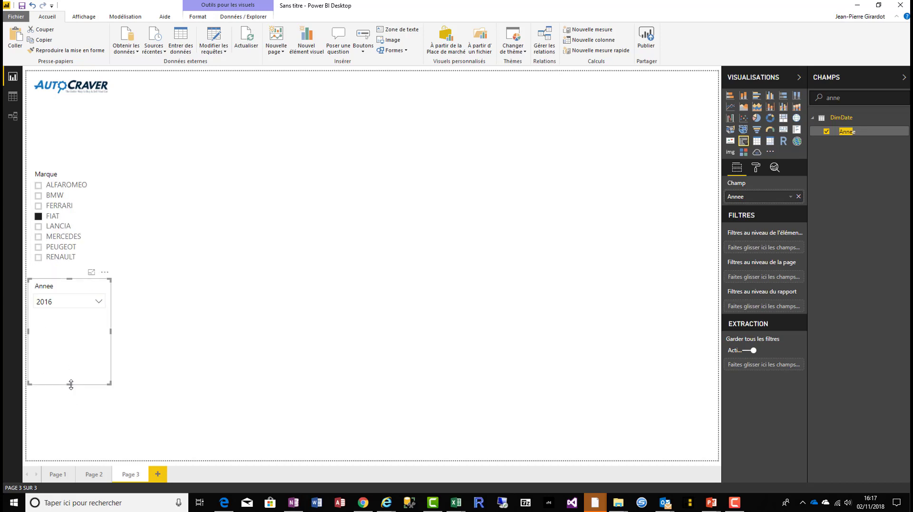
{"action": "left_click_drag", "start_coordinate": [71, 382], "coordinate": [71, 319]}
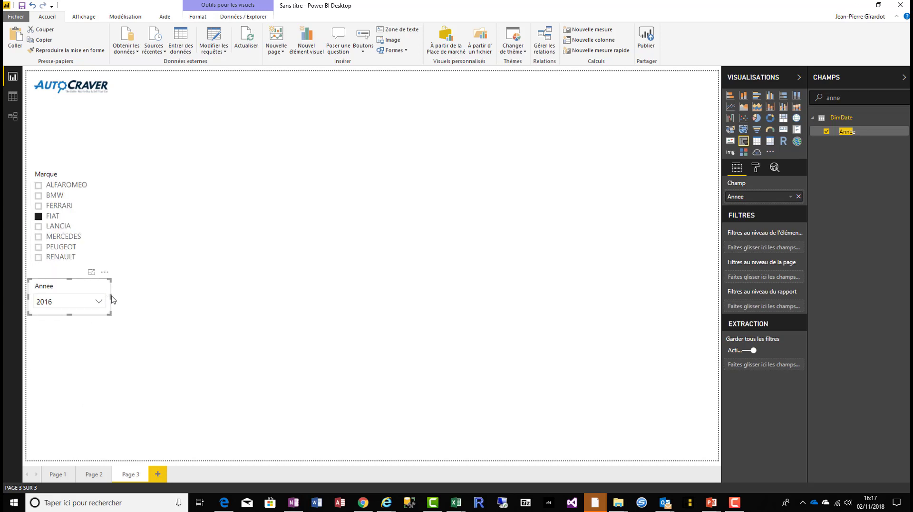
{"action": "left_click", "coordinate": [300, 333]}
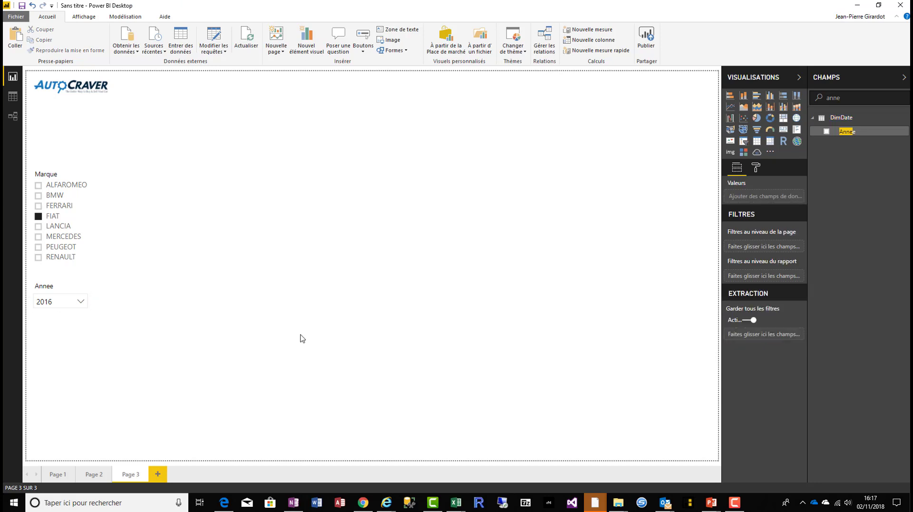
Step: Add a slicer on DimDate's NomMois field below the Annee slicer and extend it down towards the page's lower edge
{"action": "double_click", "coordinate": [846, 98]}
{"action": "type", "text": "mois"}
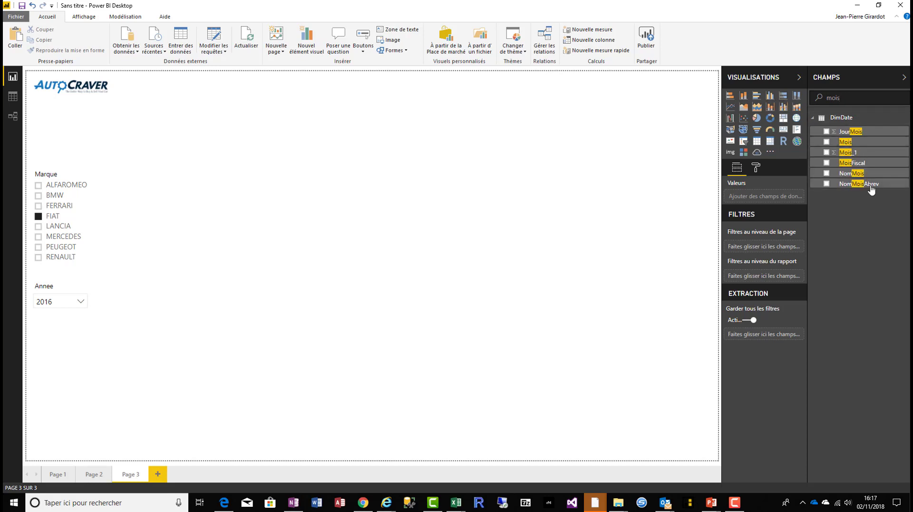
{"action": "left_click_drag", "start_coordinate": [864, 179], "coordinate": [46, 328]}
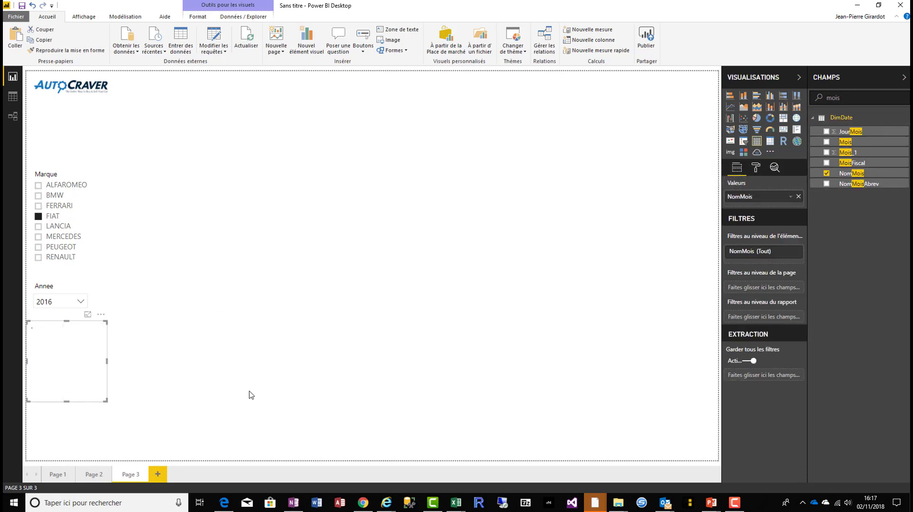
{"action": "left_click", "coordinate": [744, 143]}
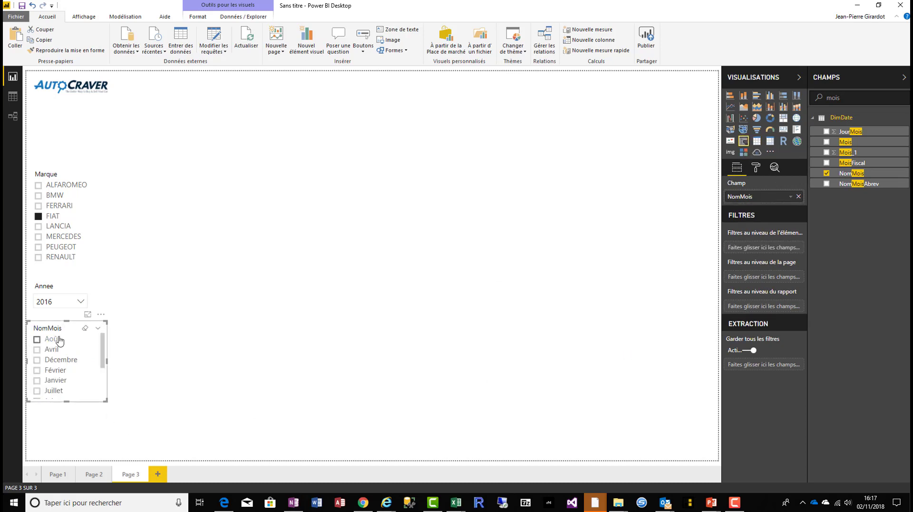
{"action": "left_click_drag", "start_coordinate": [67, 402], "coordinate": [73, 452]}
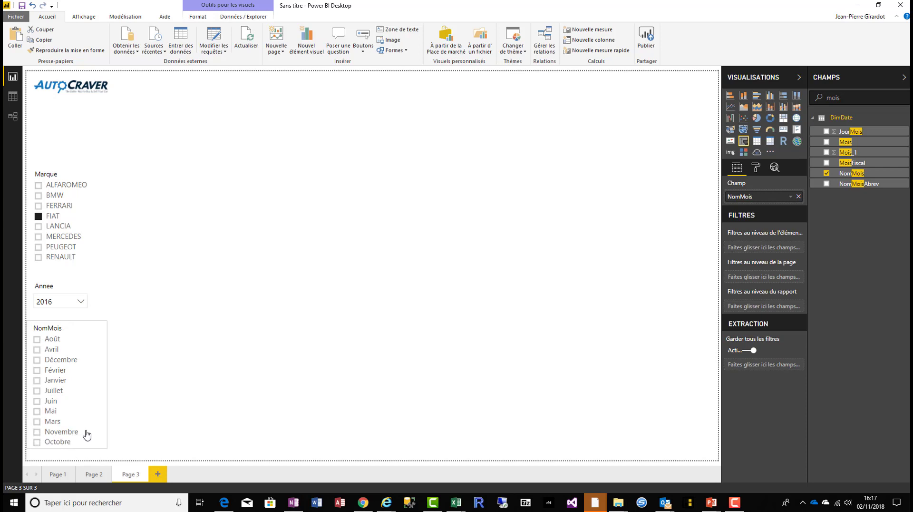
{"action": "left_click", "coordinate": [122, 295]}
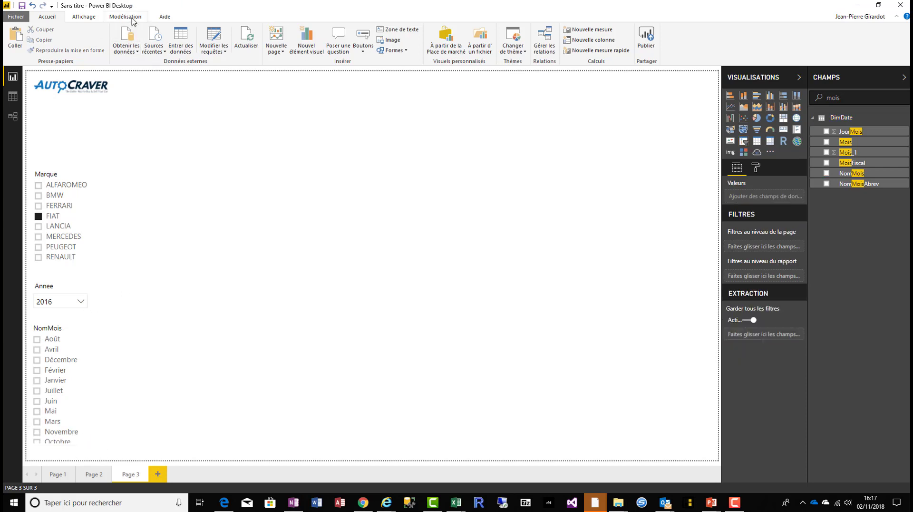
Step: Sort the NomMois column of the DimDate table by the Mois column and return to the report page
{"action": "left_click", "coordinate": [13, 97]}
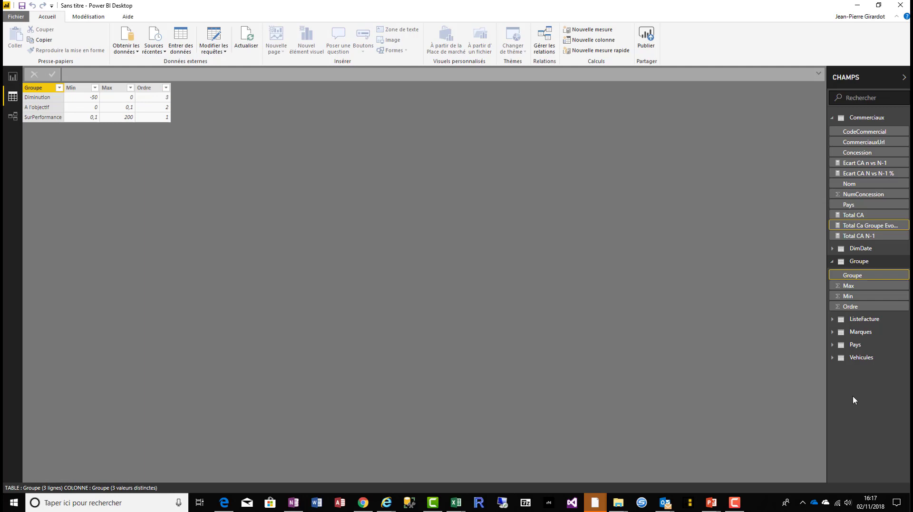
{"action": "left_click", "coordinate": [861, 249]}
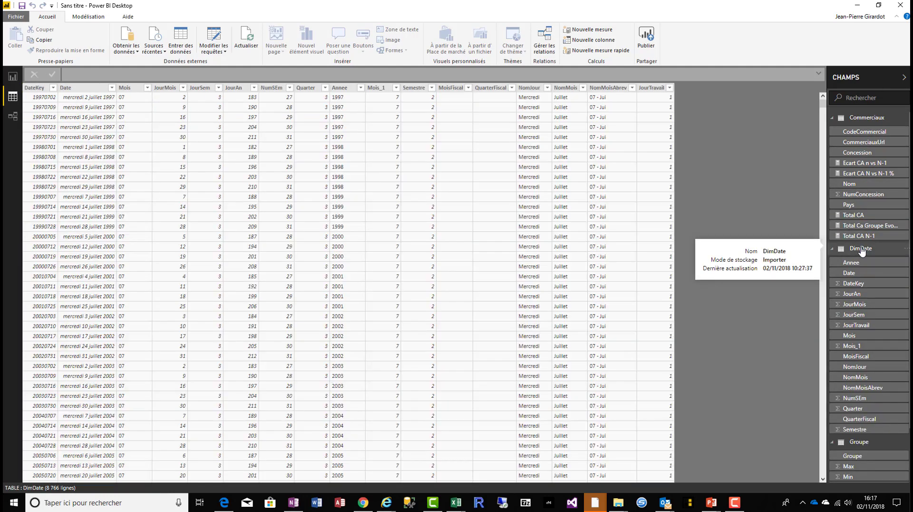
{"action": "left_click", "coordinate": [565, 89]}
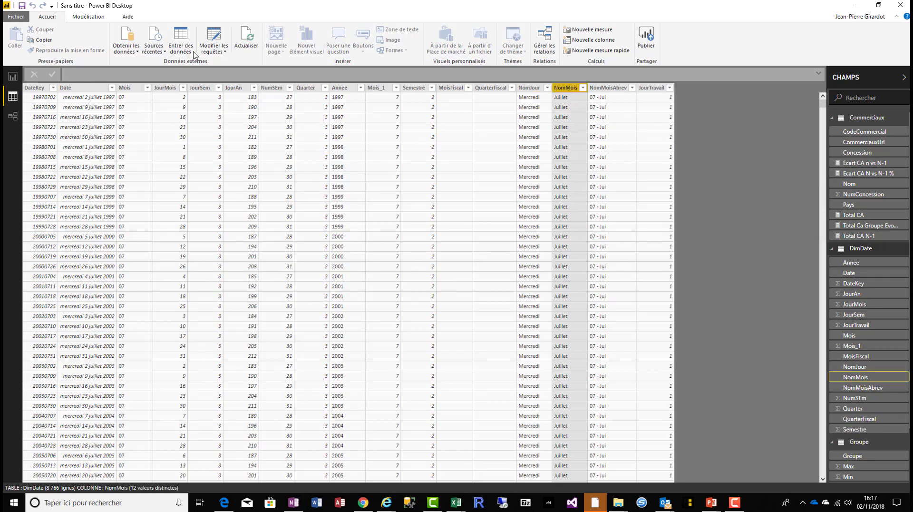
{"action": "left_click", "coordinate": [85, 16]}
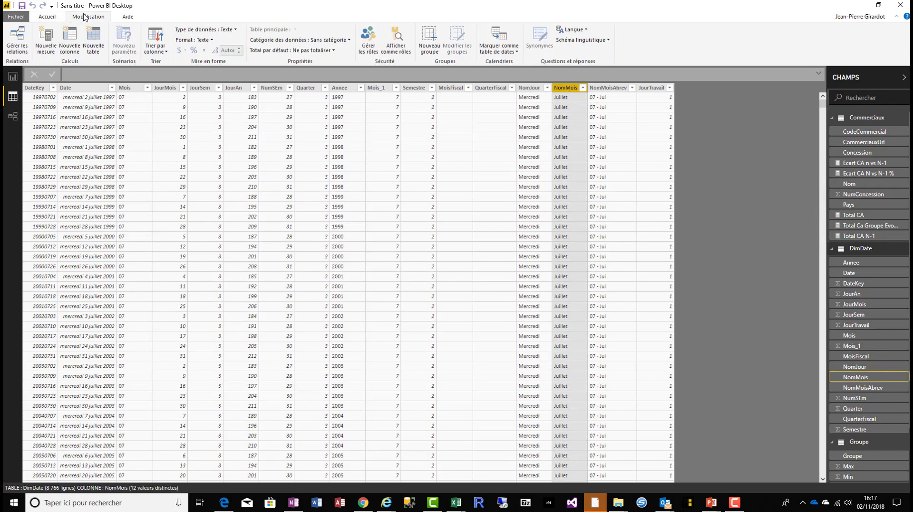
{"action": "left_click", "coordinate": [164, 52]}
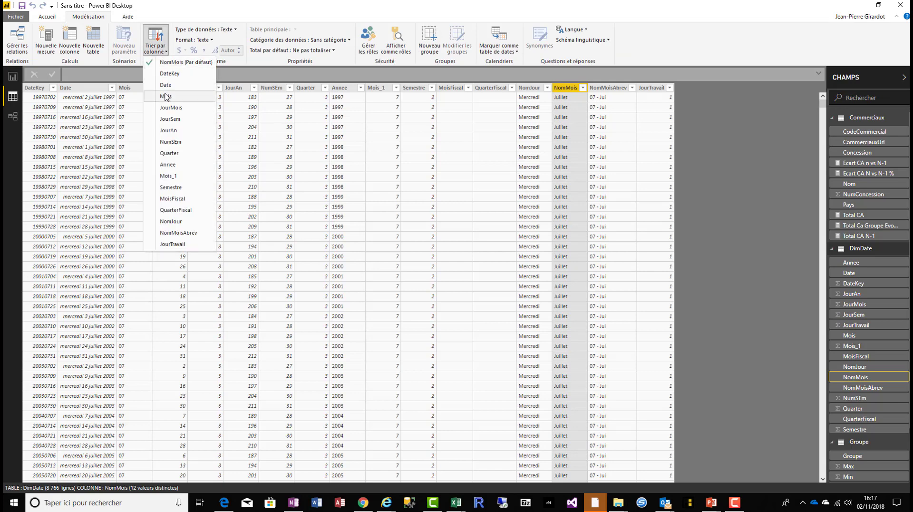
{"action": "left_click", "coordinate": [165, 96]}
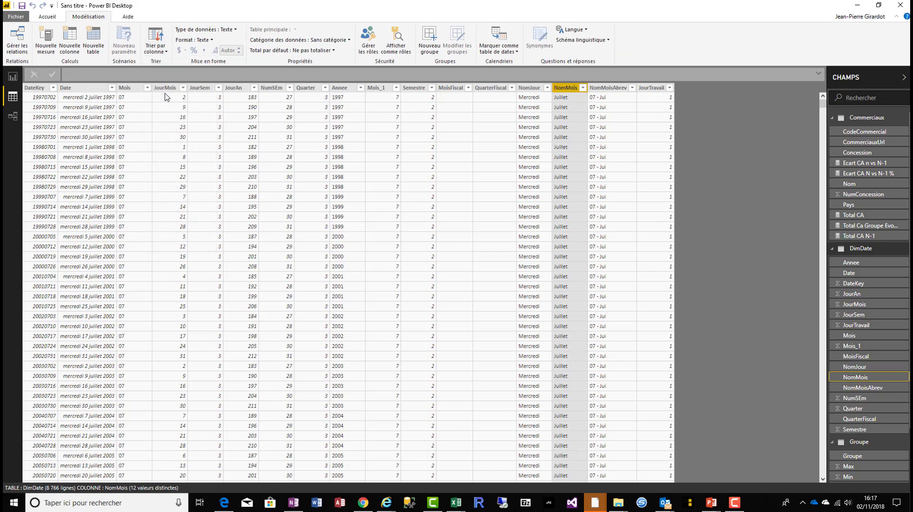
{"action": "left_click", "coordinate": [12, 78]}
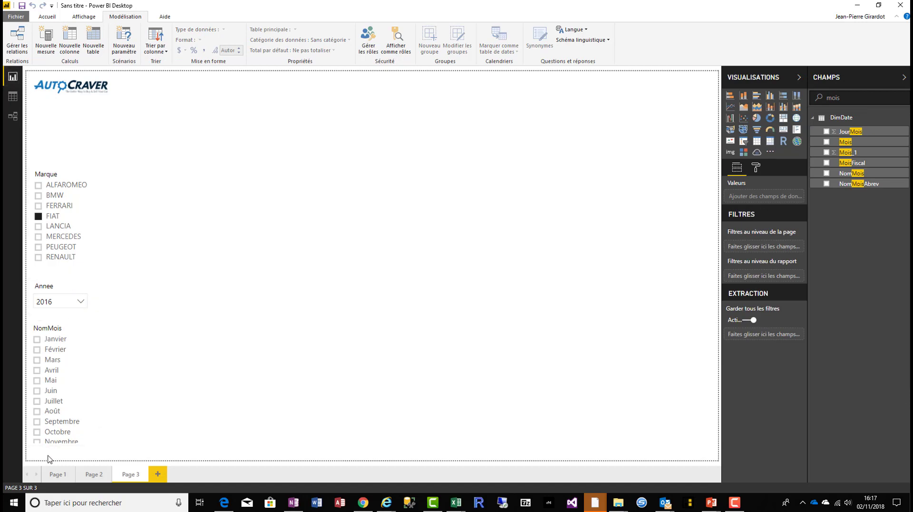
Step: Insert an empty table visual, place it beside the slicers near the page's upper edge and widen it to nearly triple its width
{"action": "left_click", "coordinate": [27, 323]}
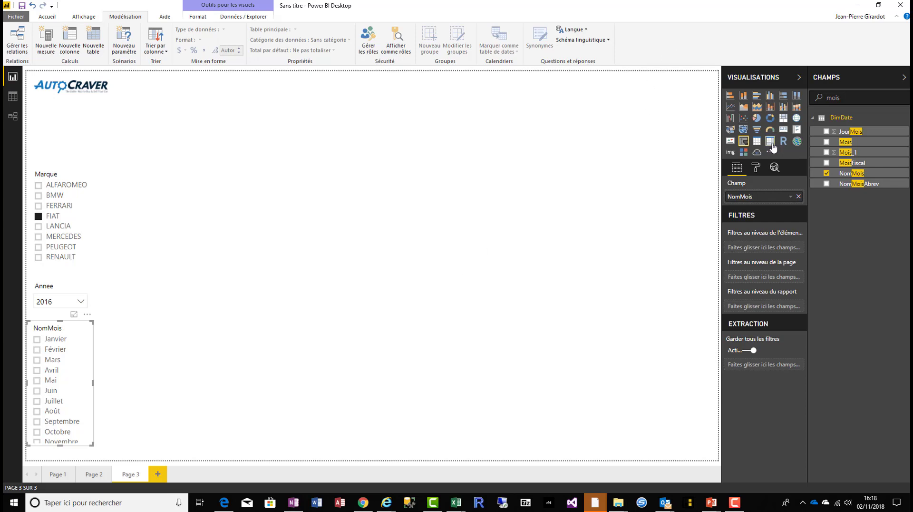
{"action": "left_click", "coordinate": [757, 142]}
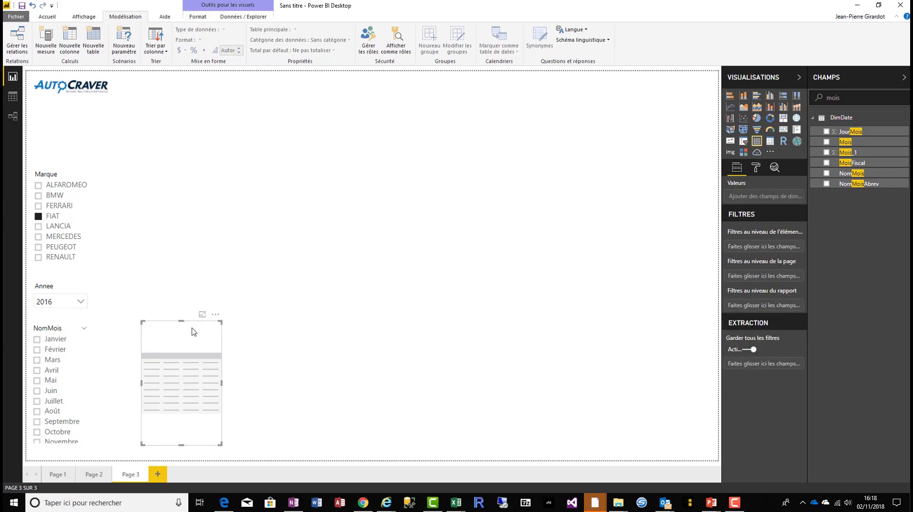
{"action": "left_click_drag", "start_coordinate": [172, 346], "coordinate": [171, 138]}
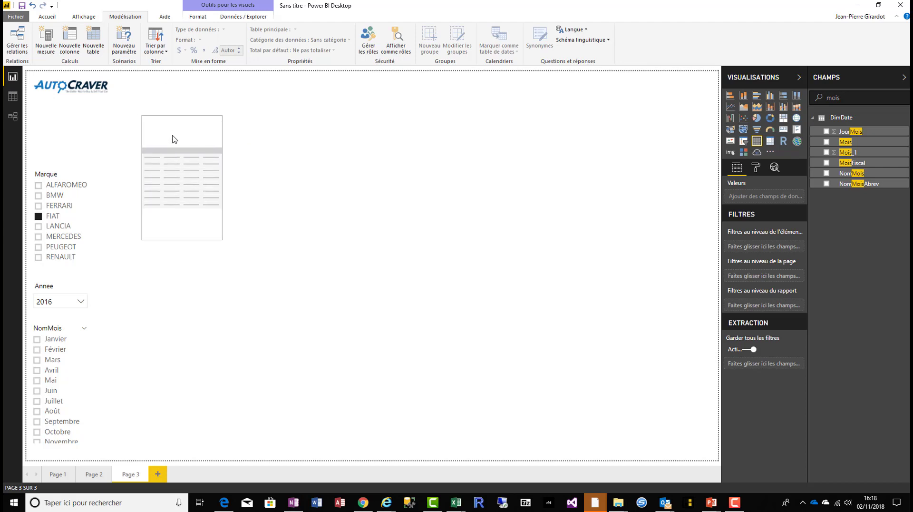
{"action": "left_click_drag", "start_coordinate": [222, 177], "coordinate": [372, 190]}
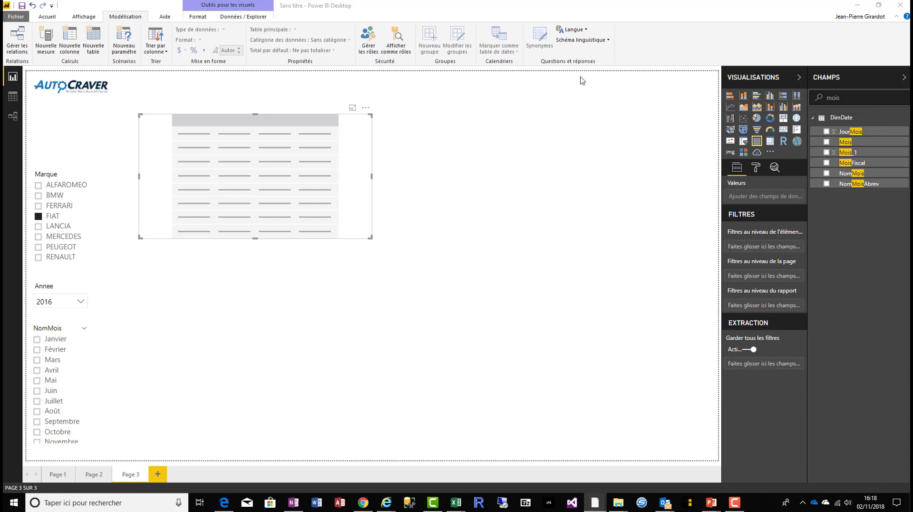
Step: Convert the empty table to a matrix and use the Marques table's Marque field as its rows (Lignes)
{"action": "double_click", "coordinate": [833, 98]}
{"action": "type", "text": "marq"}
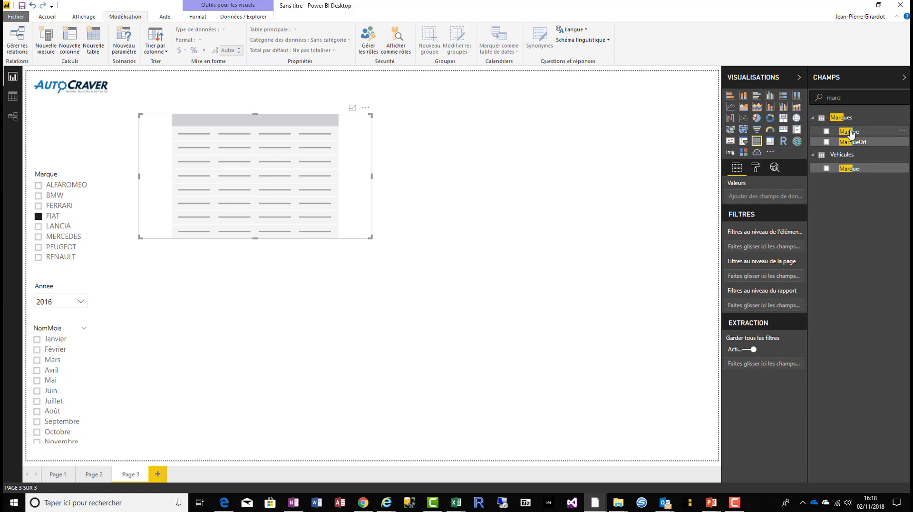
{"action": "left_click_drag", "start_coordinate": [851, 132], "coordinate": [741, 189]}
{"action": "left_click", "coordinate": [771, 142]}
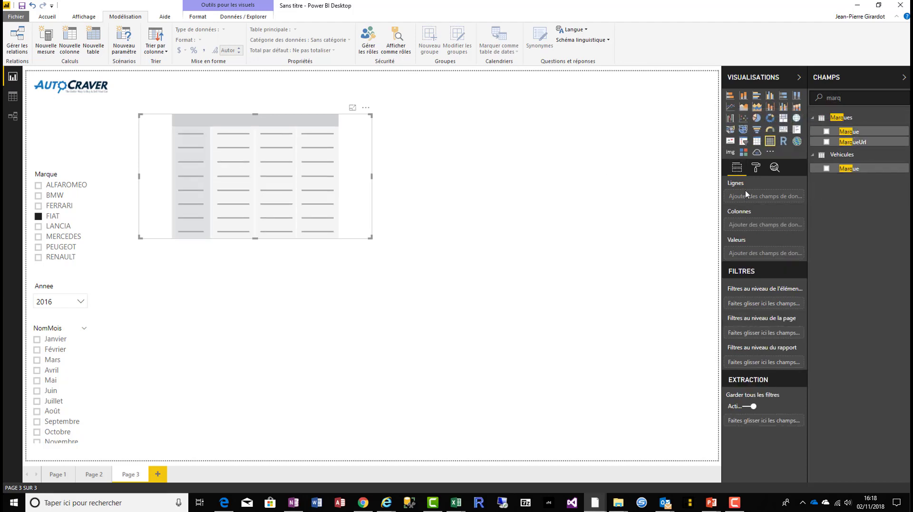
{"action": "left_click_drag", "start_coordinate": [849, 132], "coordinate": [767, 199]}
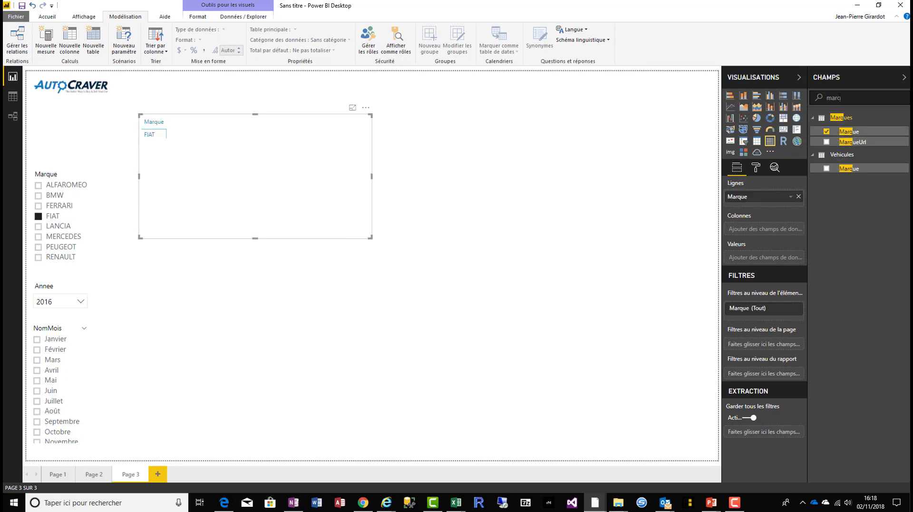
Step: Add the Vehicules table's Couleur and Diesel fields to the matrix rows (Lignes), in that order below Marque
{"action": "key", "text": "BackSpace"}
{"action": "key", "text": "BackSpace"}
{"action": "key", "text": "BackSpace"}
{"action": "key", "text": "BackSpace"}
{"action": "type", "text": "couleu"}
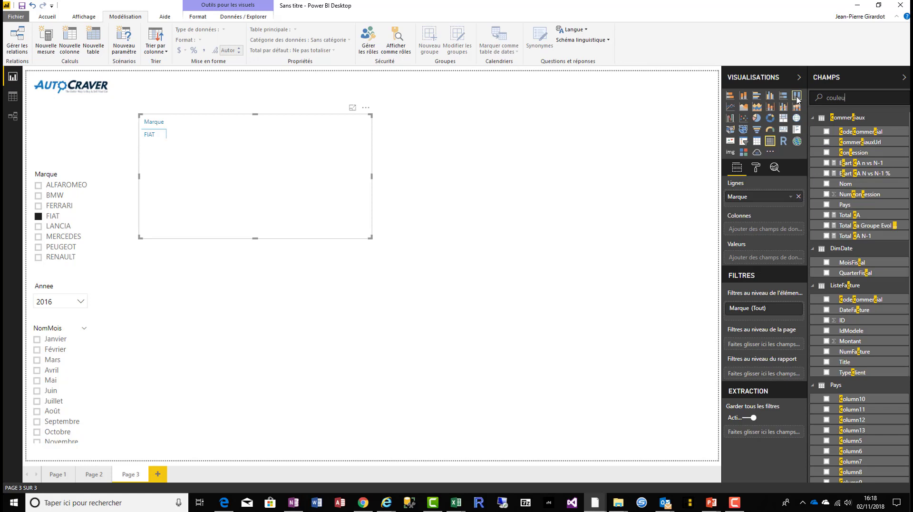
{"action": "type", "text": "r"}
{"action": "left_click_drag", "start_coordinate": [845, 133], "coordinate": [767, 208]}
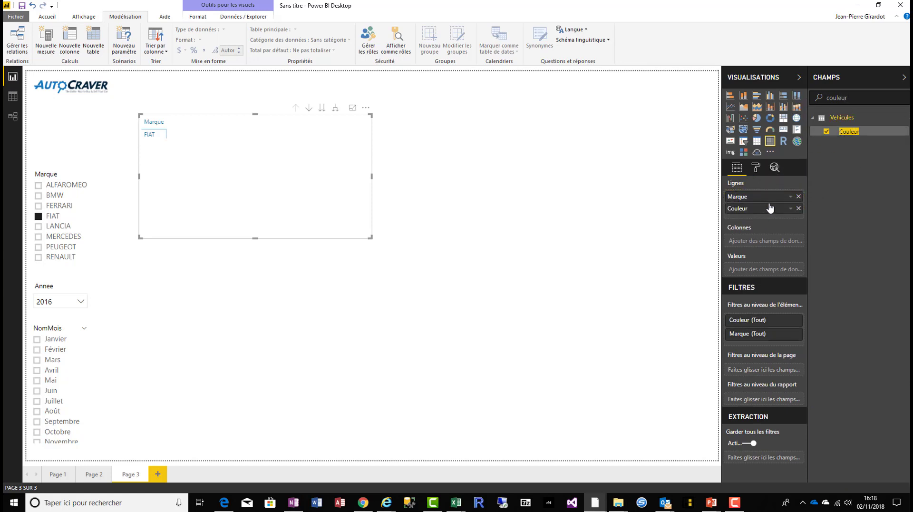
{"action": "double_click", "coordinate": [855, 98]}
{"action": "type", "text": "diesel"}
{"action": "left_click_drag", "start_coordinate": [847, 131], "coordinate": [763, 218]}
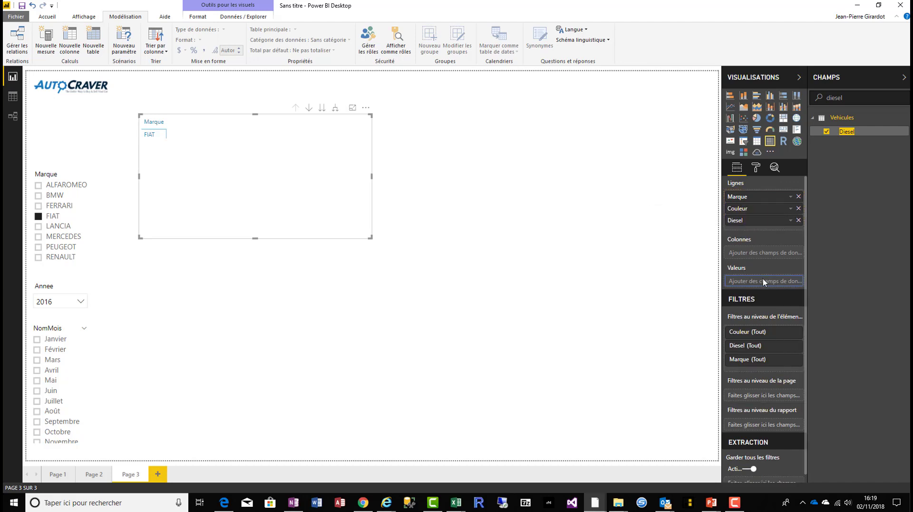
Step: Add the Total CA and Total CA N-1 measures from the Commerciaux table as the matrix's values (Valeurs)
{"action": "type", "text": "to"}
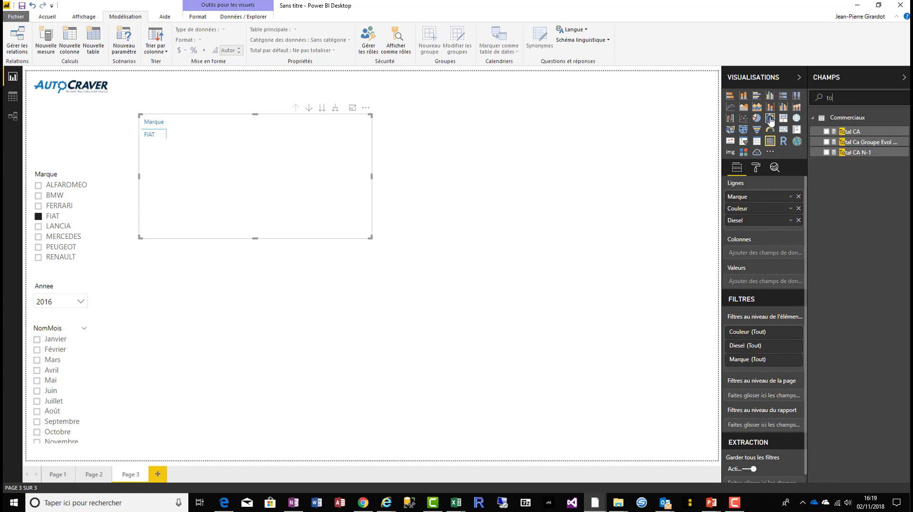
{"action": "left_click_drag", "start_coordinate": [853, 134], "coordinate": [769, 283]}
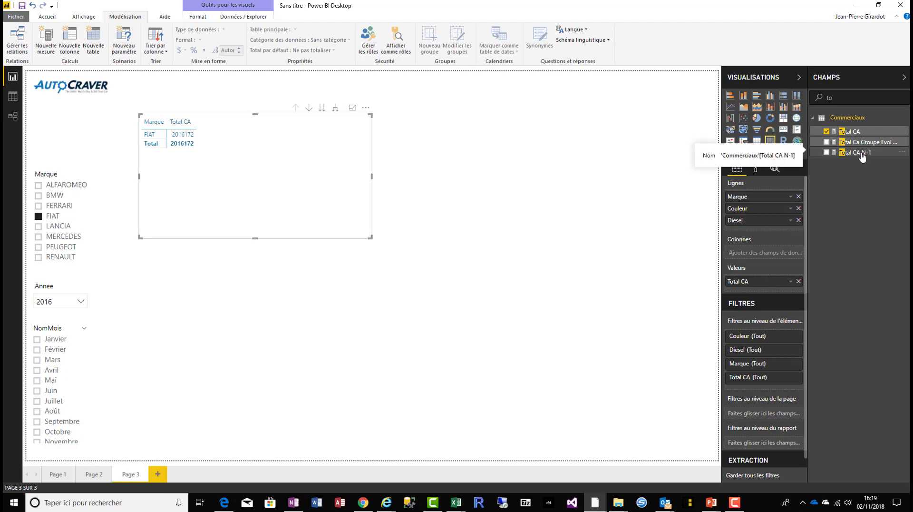
{"action": "left_click_drag", "start_coordinate": [863, 154], "coordinate": [768, 292]}
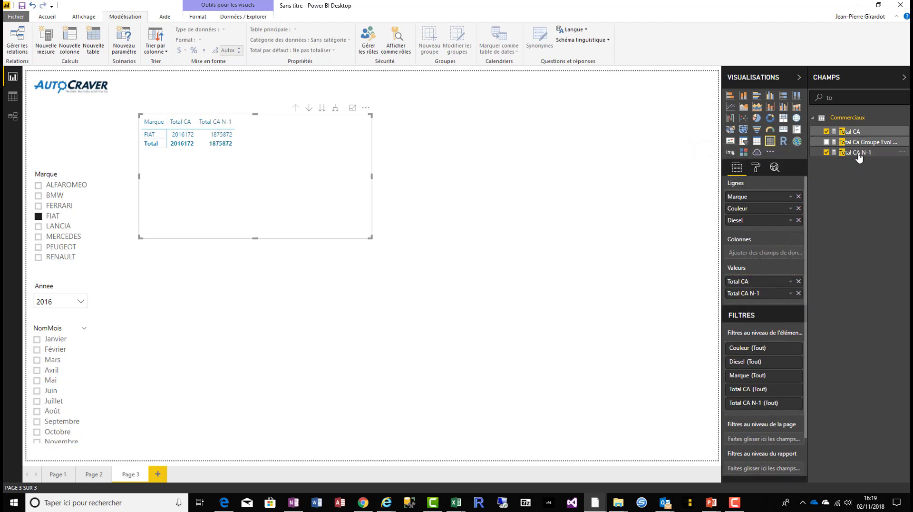
Step: Add the Ecart CA n vs N-1 and Ecart CA N vs N-1 % measures to the matrix values below Total CA N-1
{"action": "key", "text": "BackSpace"}
{"action": "key", "text": "BackSpace"}
{"action": "type", "text": "ec"}
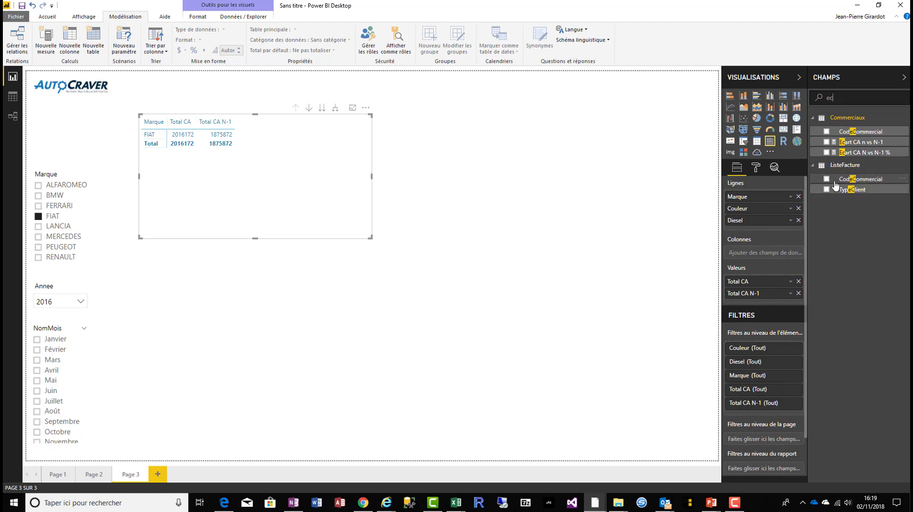
{"action": "left_click_drag", "start_coordinate": [862, 142], "coordinate": [778, 305]}
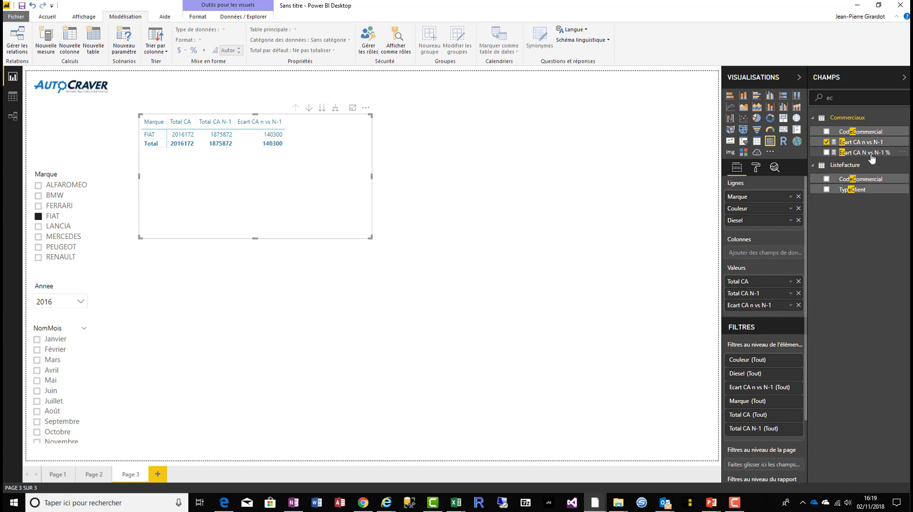
{"action": "left_click_drag", "start_coordinate": [862, 152], "coordinate": [721, 312]}
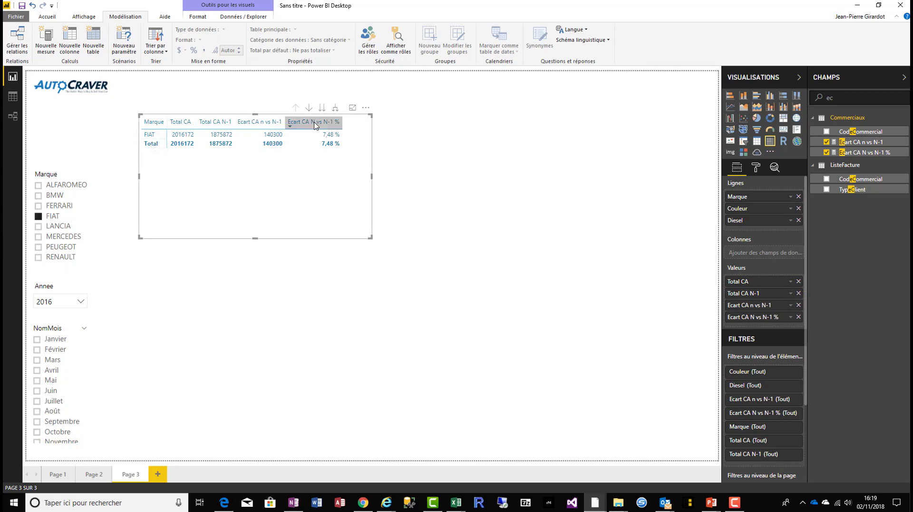
Step: Expand the matrix down through the Couleur and Diesel levels and clear the FIAT selection in the Marque slicer
{"action": "left_click", "coordinate": [335, 111]}
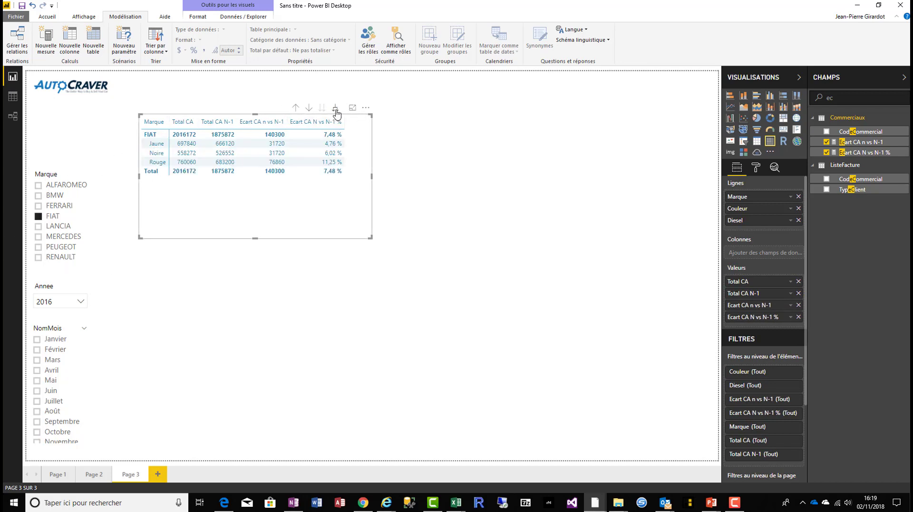
{"action": "left_click", "coordinate": [336, 111]}
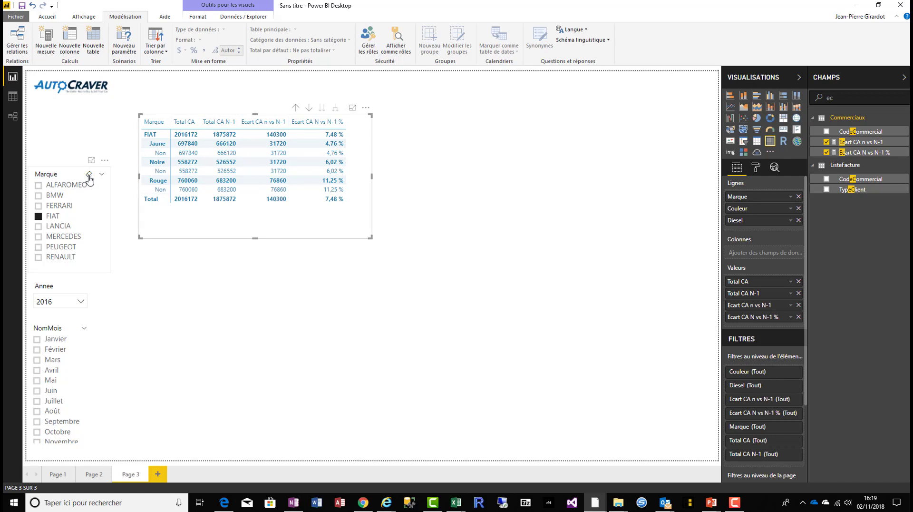
{"action": "left_click", "coordinate": [89, 175]}
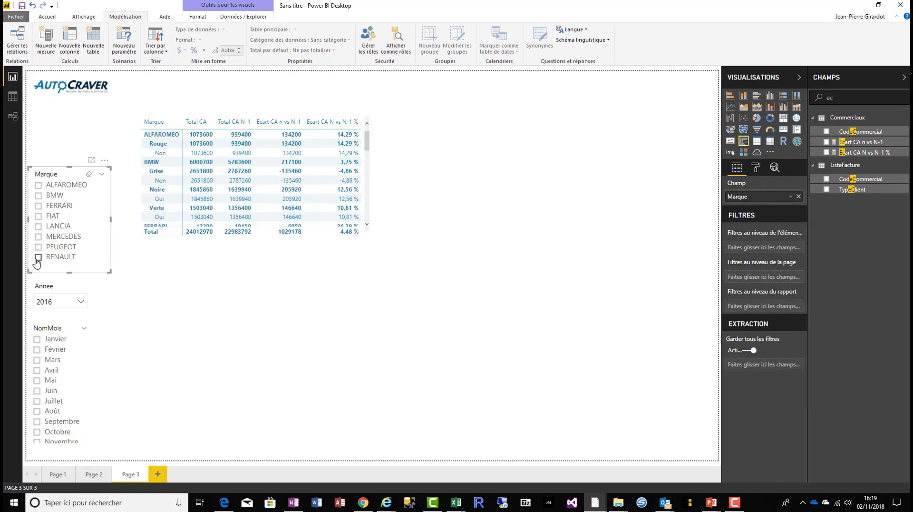
{"action": "mouse_move", "coordinate": [368, 142]}
{"action": "left_mouse_down"}
{"action": "mouse_move", "coordinate": [369, 175]}
{"action": "mouse_move", "coordinate": [368, 143]}
{"action": "left_mouse_up"}
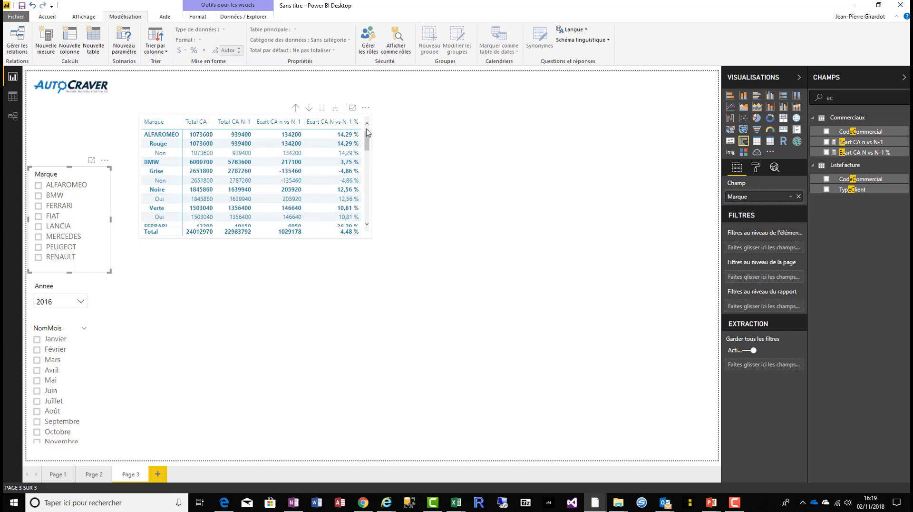
Step: Drill the matrix back up two levels to the Marque level
{"action": "left_click", "coordinate": [295, 108]}
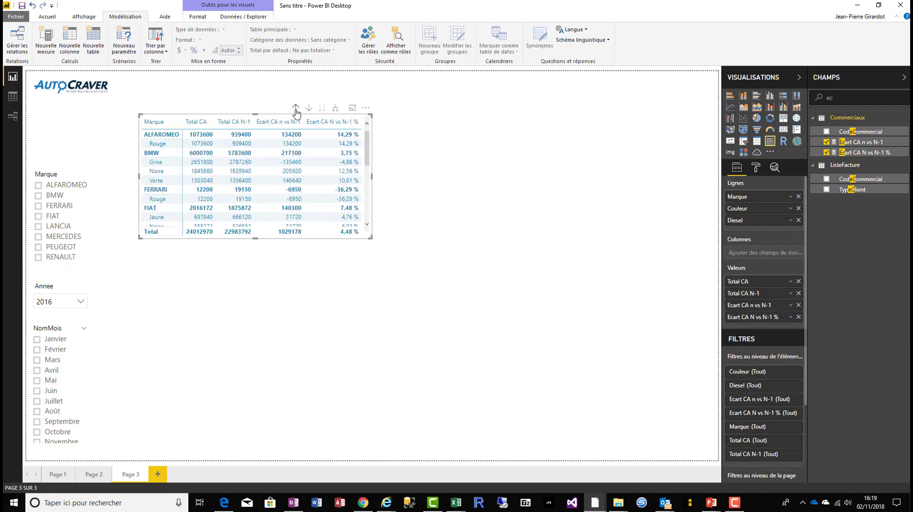
{"action": "left_click", "coordinate": [295, 109]}
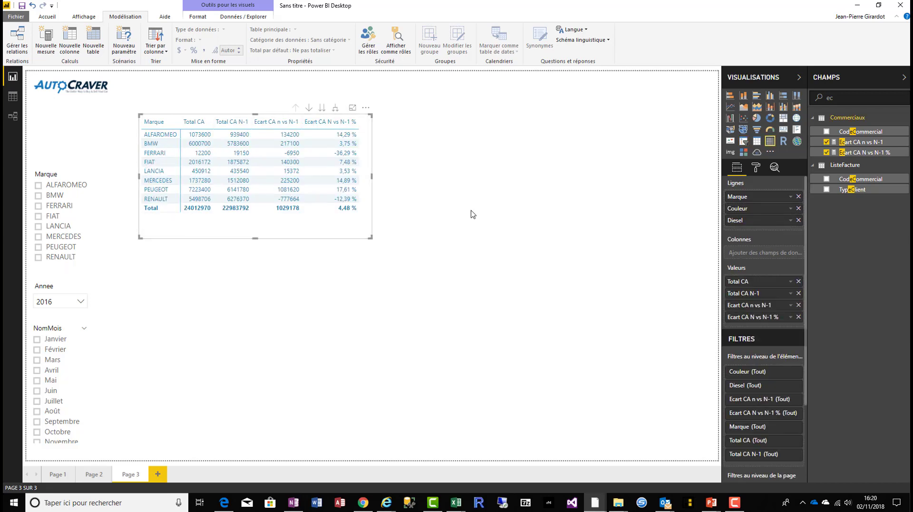
Step: Insert an empty line chart and place it beside the matrix near the page's upper edge
{"action": "left_click", "coordinate": [552, 182]}
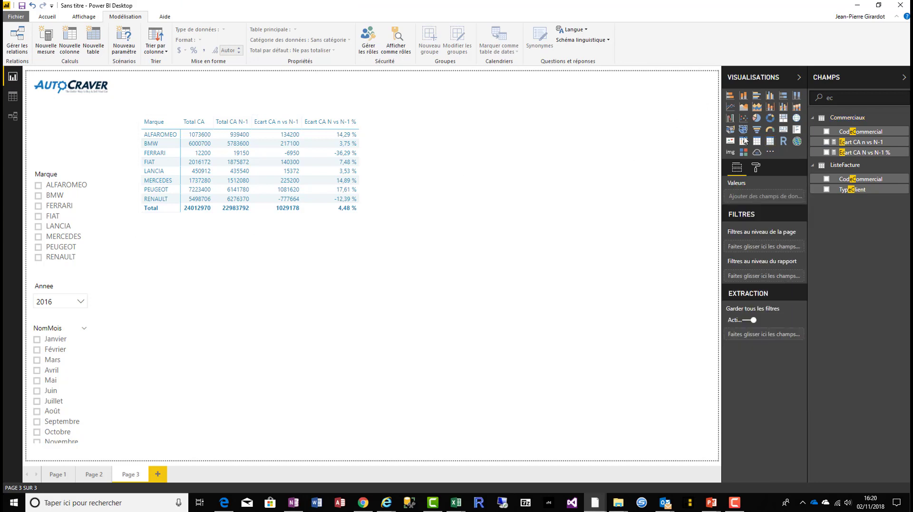
{"action": "left_click", "coordinate": [731, 107]}
{"action": "left_click_drag", "start_coordinate": [597, 195], "coordinate": [628, 188]}
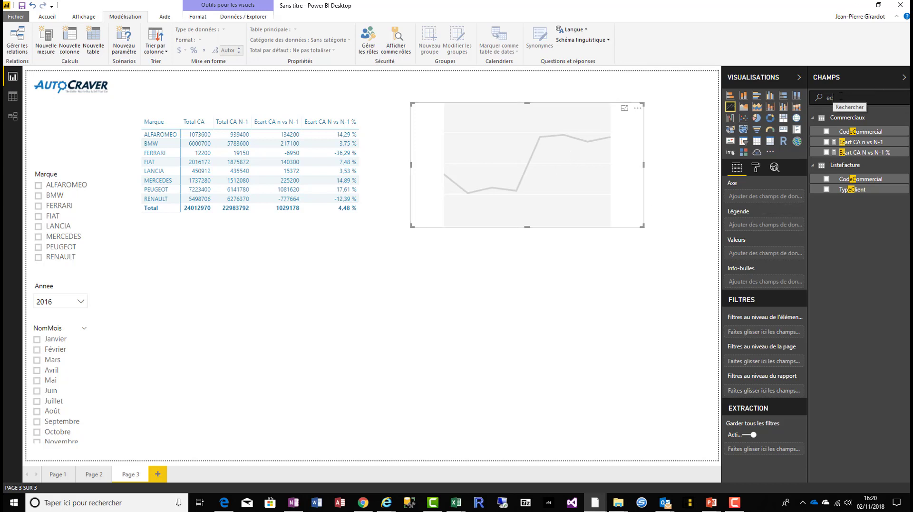
Step: Use DimDate's Annee field with Mois below it as the line chart's axis (Axe)
{"action": "key", "text": "BackSpace"}
{"action": "key", "text": "BackSpace"}
{"action": "type", "text": "annee"}
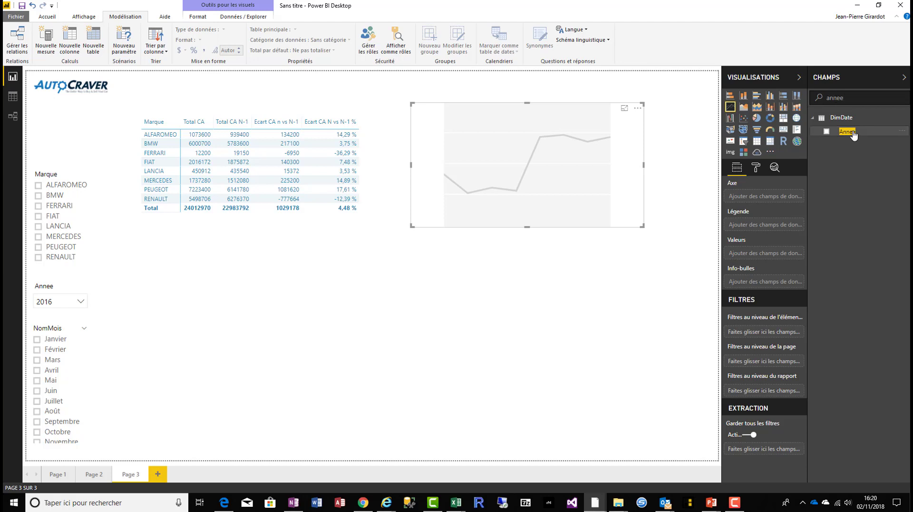
{"action": "left_click", "coordinate": [854, 135]}
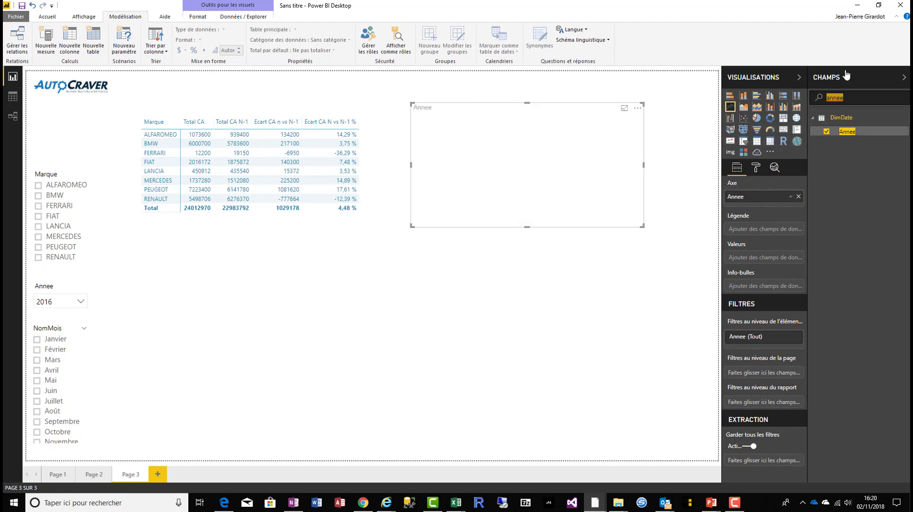
{"action": "type", "text": "mois"}
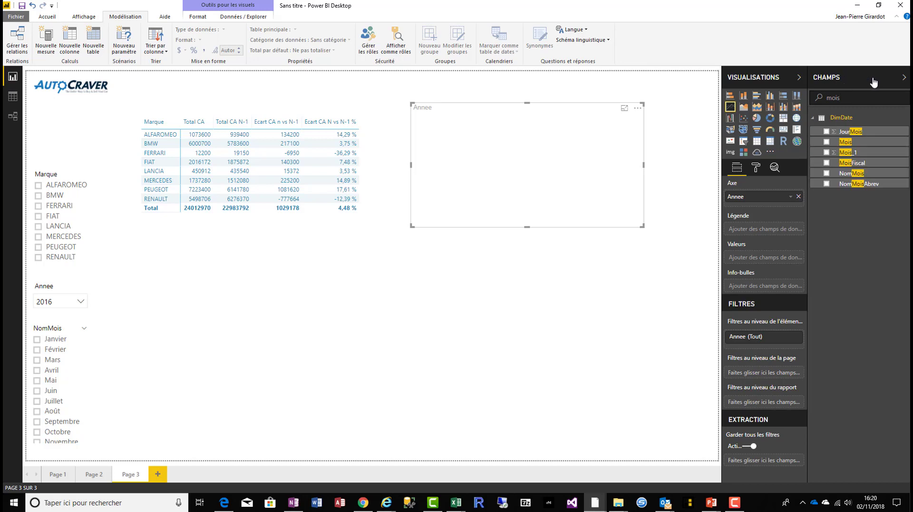
{"action": "left_click_drag", "start_coordinate": [862, 142], "coordinate": [786, 205]}
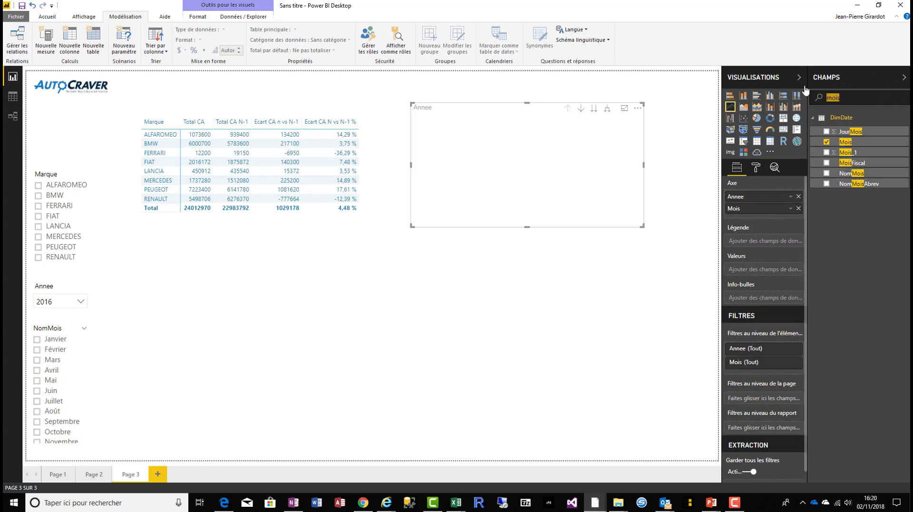
Step: Add the Total CA and Total CA N-1 measures as the line chart's values (Valeurs)
{"action": "type", "text": "to"}
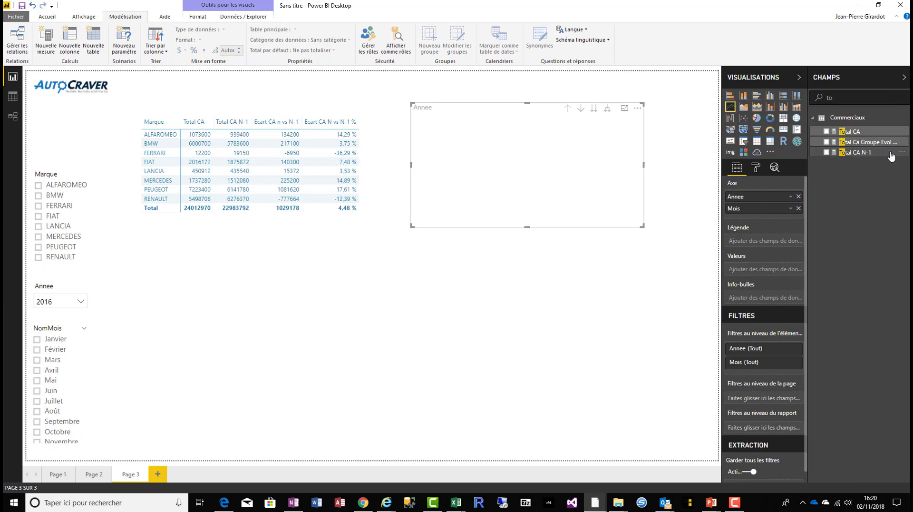
{"action": "left_click_drag", "start_coordinate": [849, 131], "coordinate": [798, 210]}
{"action": "left_click_drag", "start_coordinate": [753, 262], "coordinate": [753, 262]}
{"action": "left_click_drag", "start_coordinate": [857, 158], "coordinate": [777, 279]}
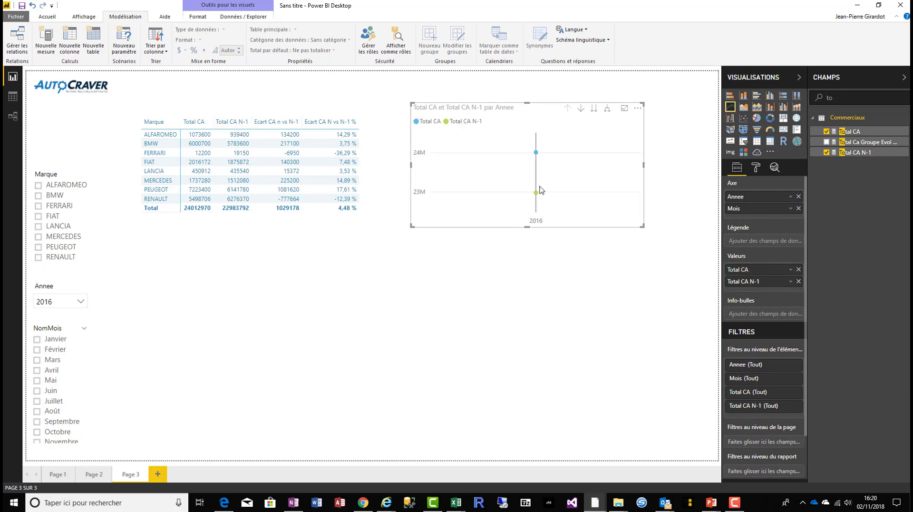
Step: Expand the line chart's axis from year to month level and widen the chart slightly
{"action": "left_click", "coordinate": [608, 114]}
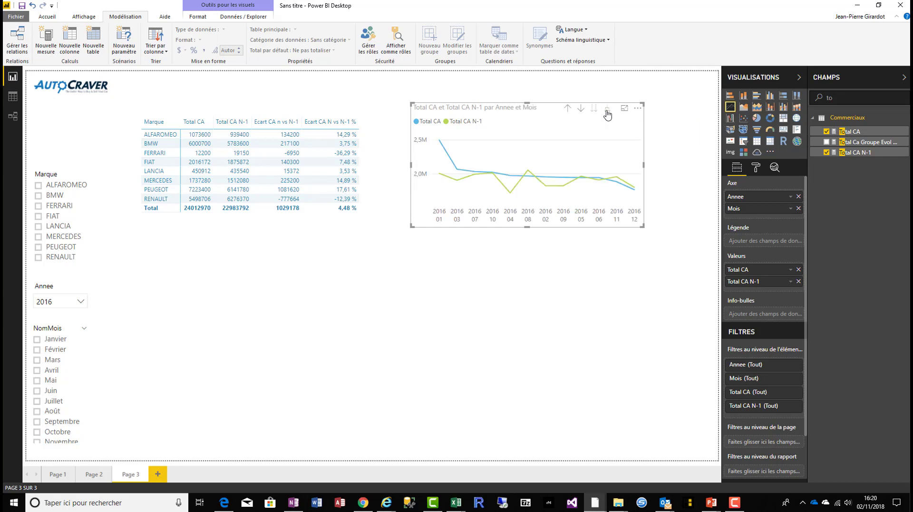
{"action": "left_click", "coordinate": [458, 171]}
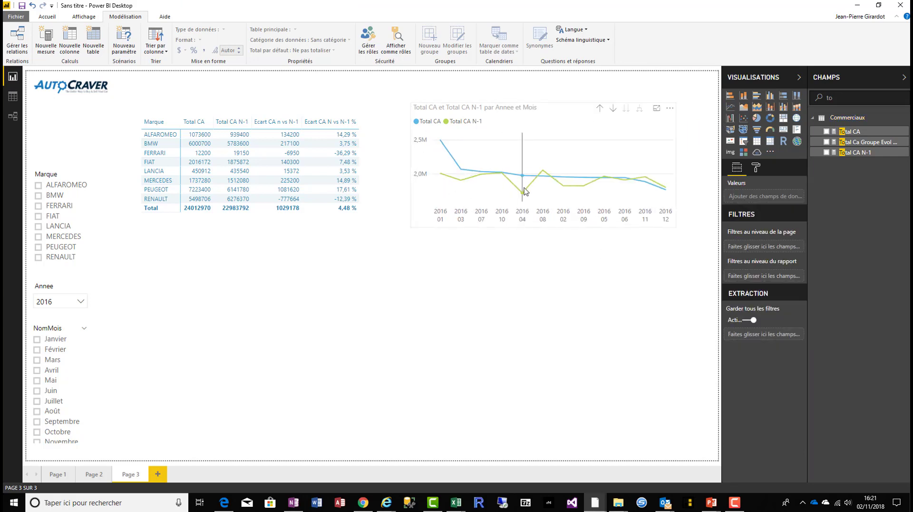
{"action": "mouse_move", "coordinate": [526, 191]}
Step: Insert a second, empty matrix and place it below the brand matrix, beside the Annee and NomMois slicers
{"action": "left_click", "coordinate": [769, 142]}
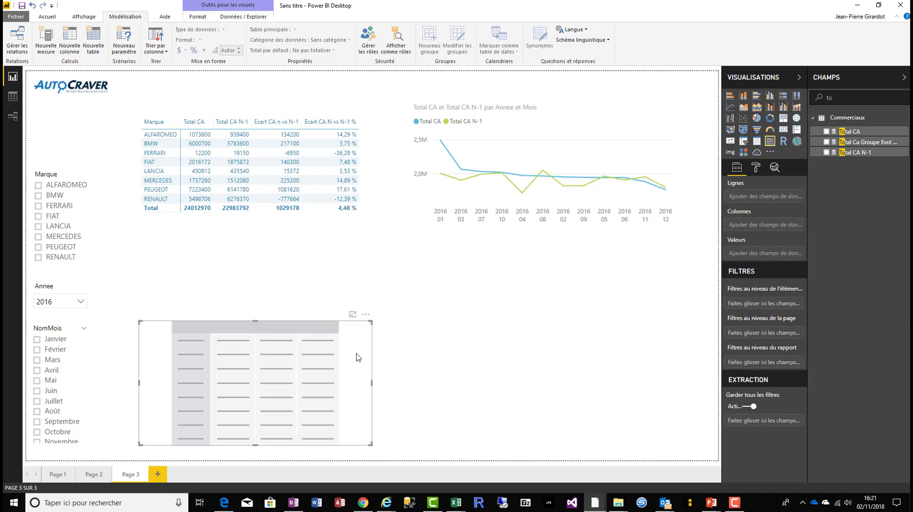
{"action": "left_click_drag", "start_coordinate": [294, 328], "coordinate": [292, 297]}
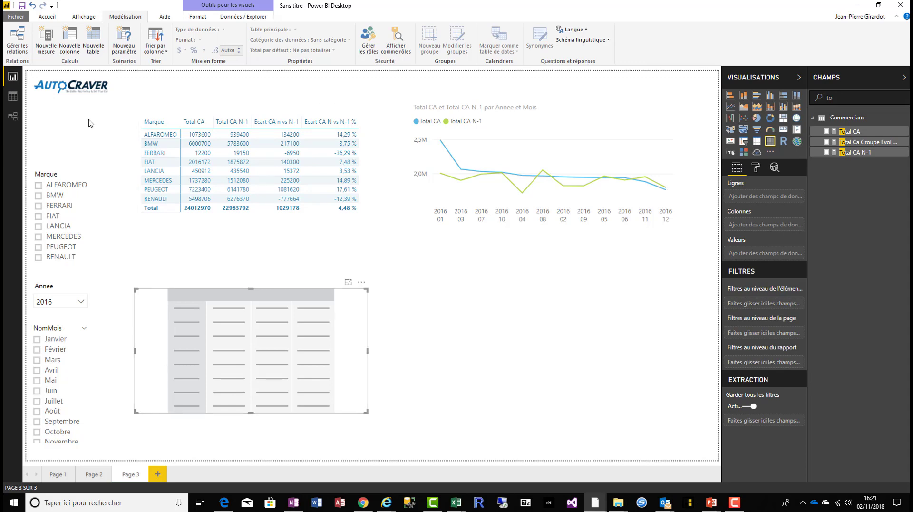
Step: In the data view, set the data category of the Vehicules table's VehiculesUrl column to URL de l'image
{"action": "left_click", "coordinate": [13, 96]}
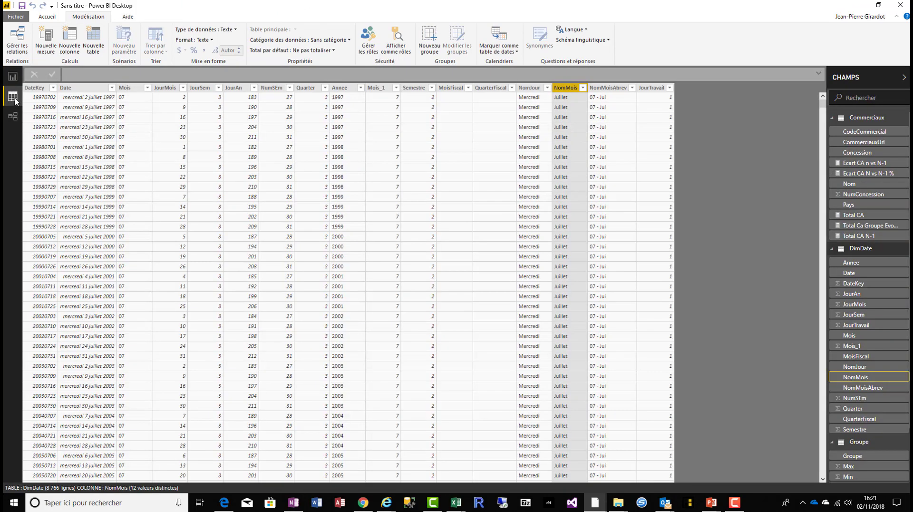
{"action": "left_click", "coordinate": [833, 123]}
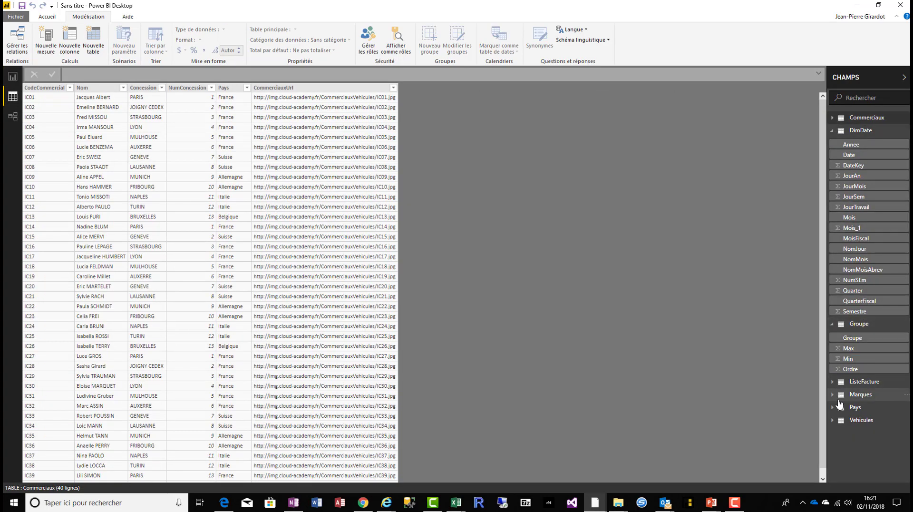
{"action": "left_click", "coordinate": [834, 420]}
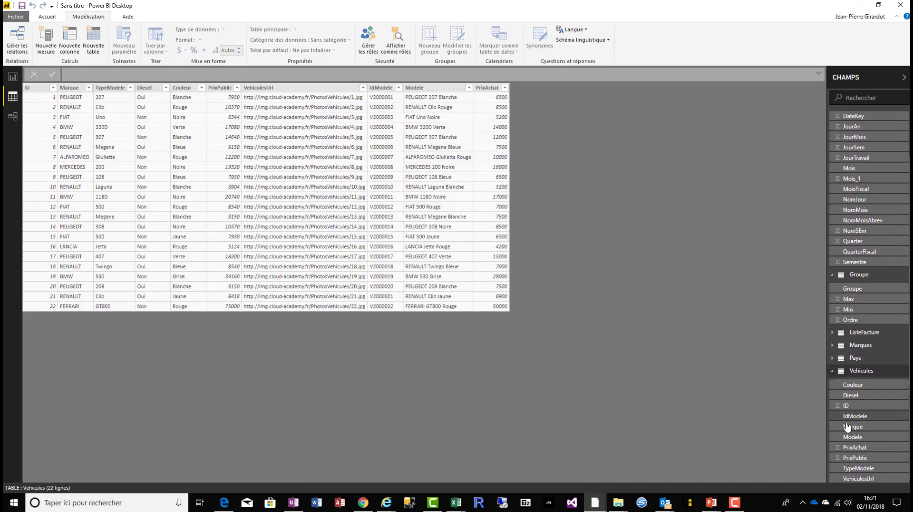
{"action": "left_click", "coordinate": [290, 88]}
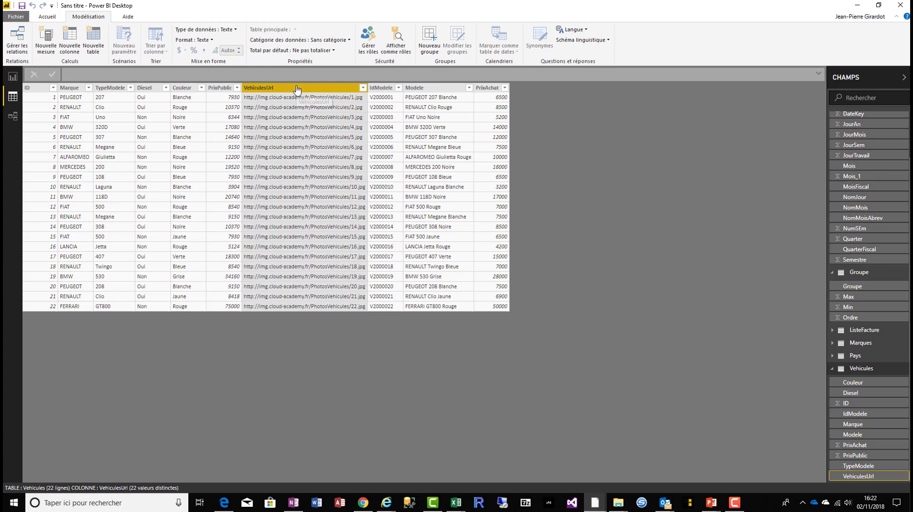
{"action": "left_click", "coordinate": [349, 42]}
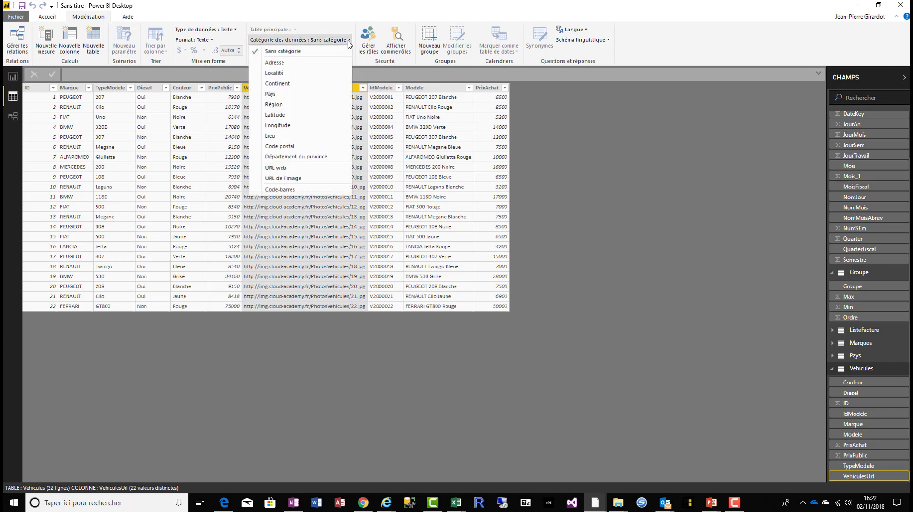
{"action": "left_click", "coordinate": [298, 179]}
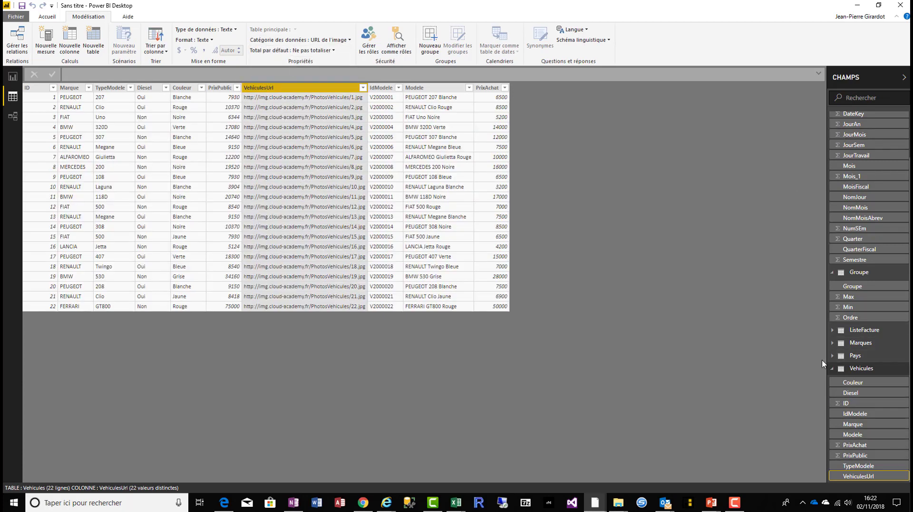
Step: Set the data category of the Pays table's PaysUrl column to URL de l'image
{"action": "left_click", "coordinate": [833, 369]}
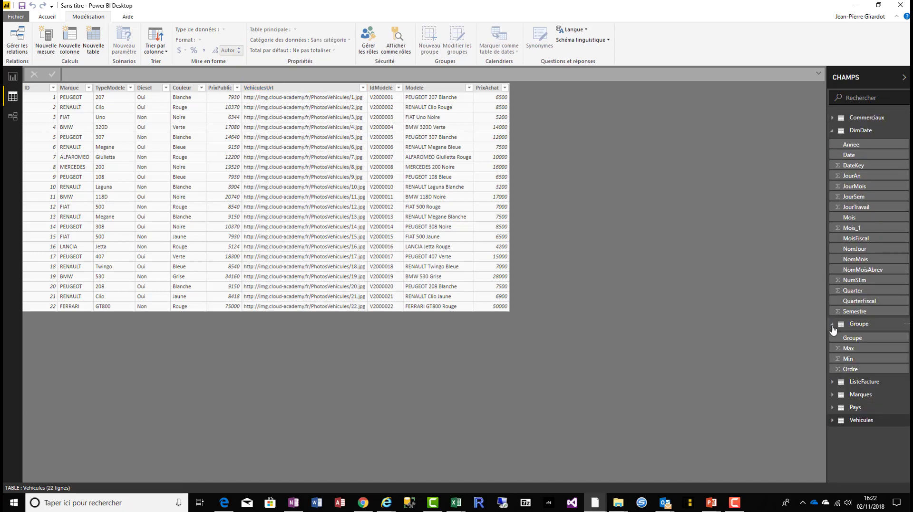
{"action": "left_click", "coordinate": [859, 324]}
{"action": "left_click", "coordinate": [856, 363]}
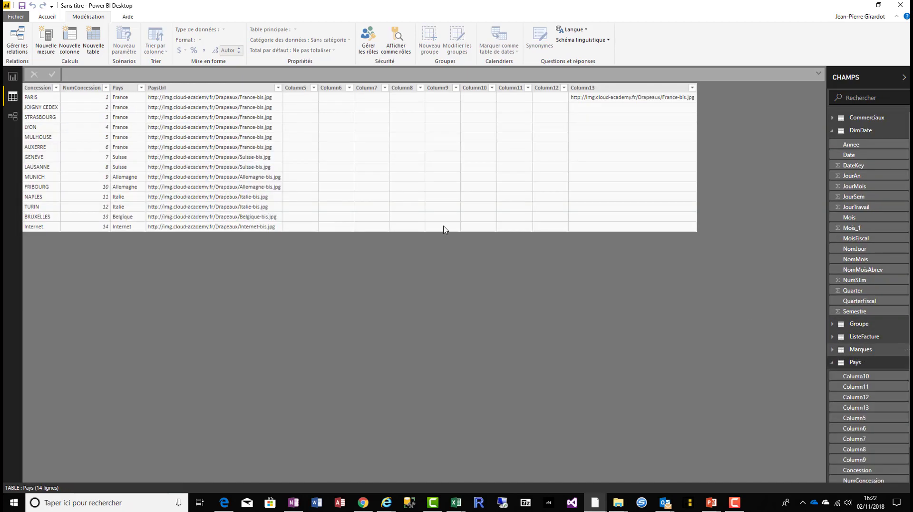
{"action": "left_click", "coordinate": [192, 89]}
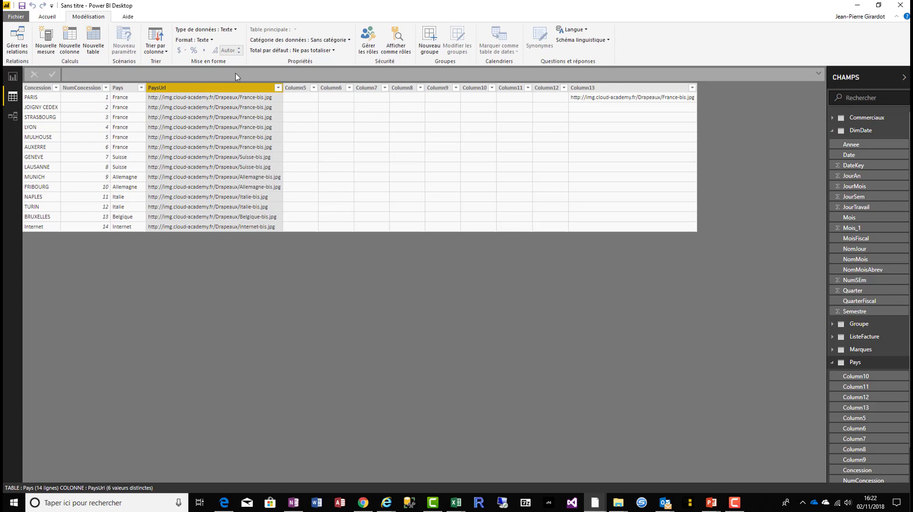
{"action": "left_click", "coordinate": [343, 42]}
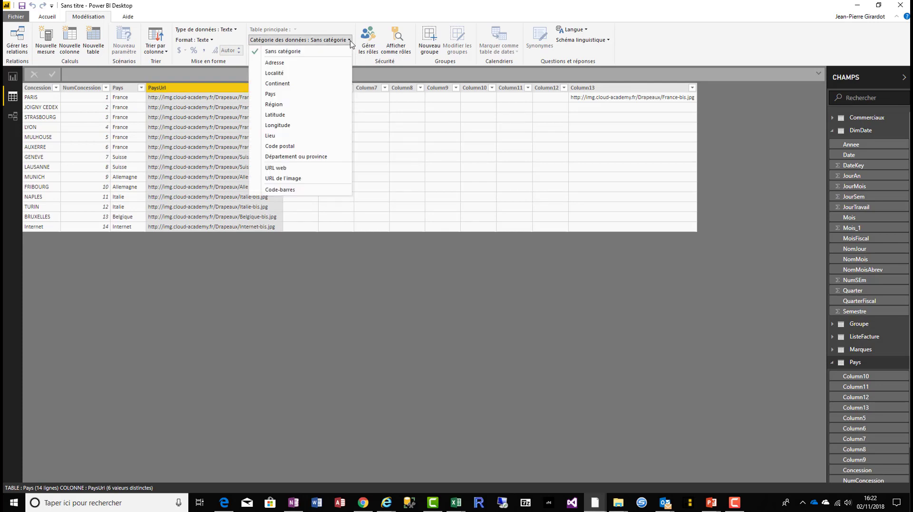
{"action": "left_click", "coordinate": [313, 179]}
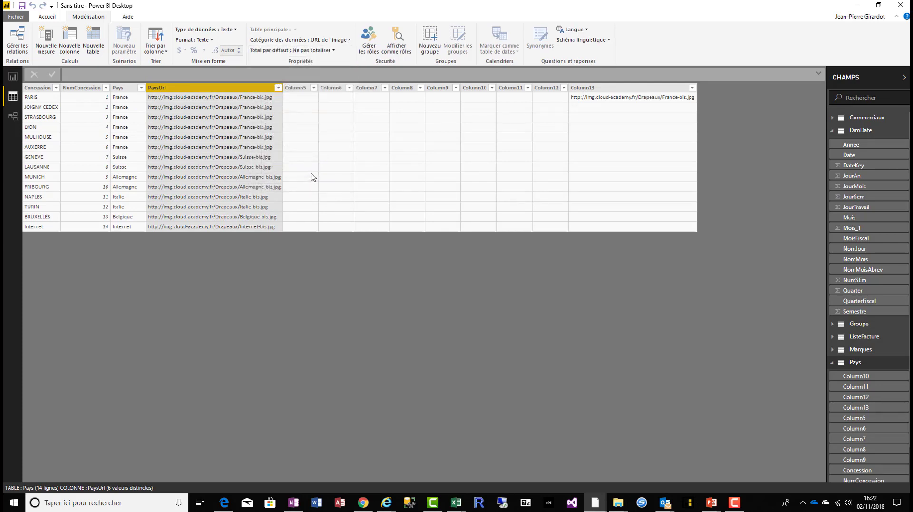
Step: Set the data category of the Commerciaux table's CommerciauxUrl column to URL de l'image
{"action": "left_click", "coordinate": [833, 363]}
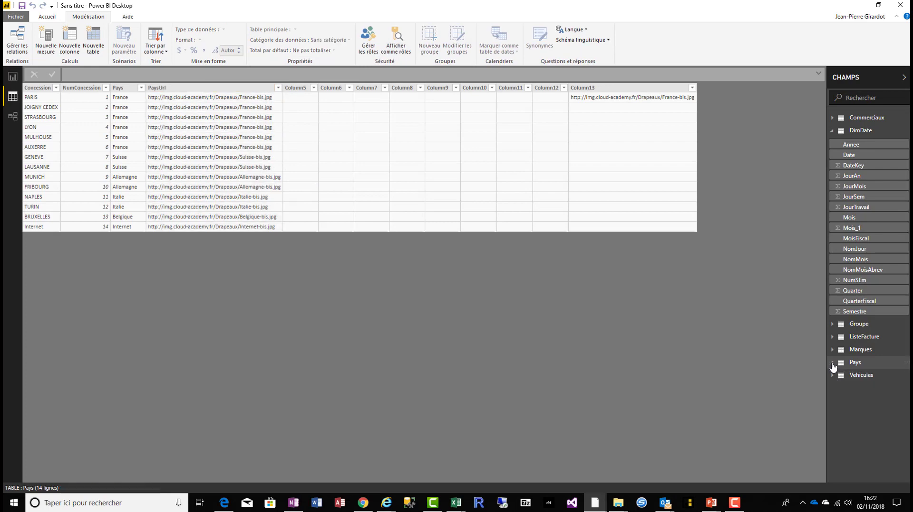
{"action": "left_click", "coordinate": [832, 118]}
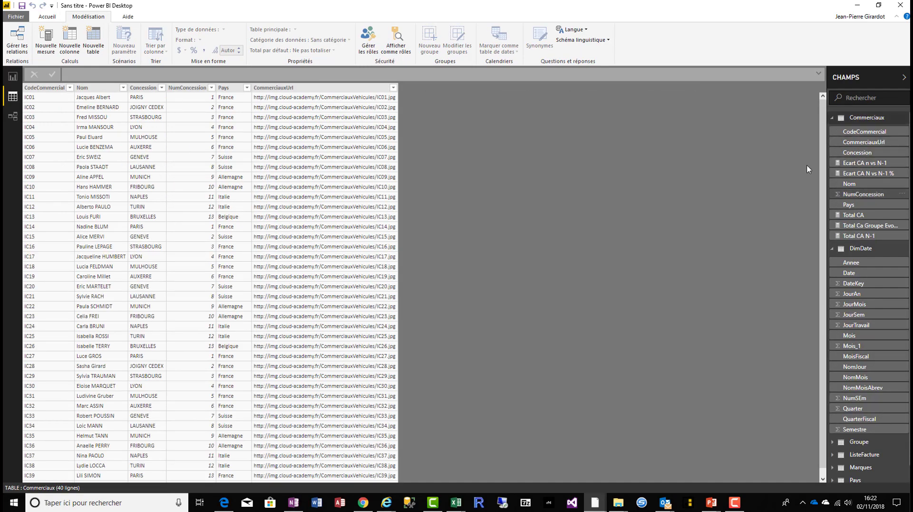
{"action": "left_click", "coordinate": [274, 91]}
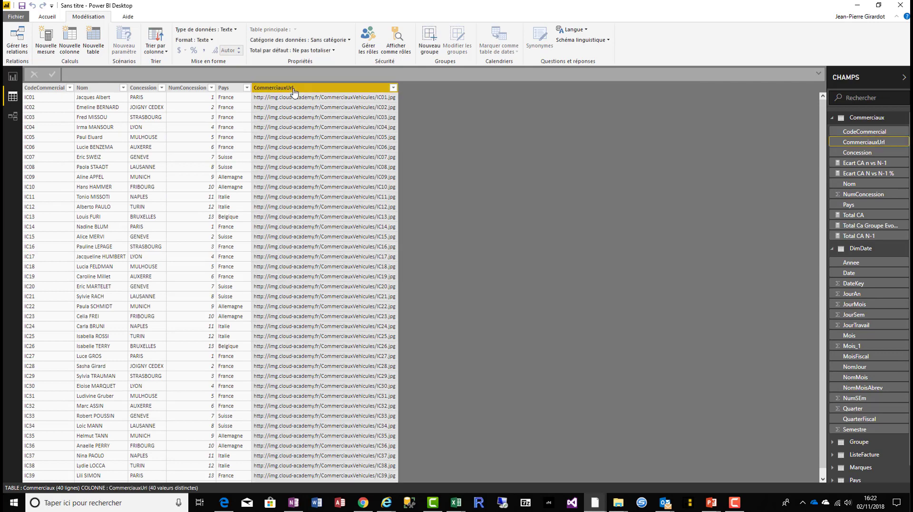
{"action": "left_click", "coordinate": [348, 41]}
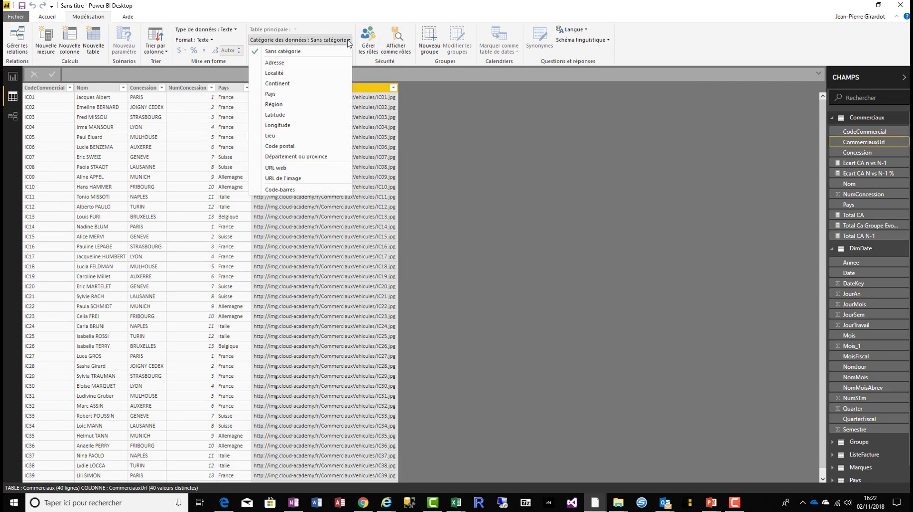
{"action": "left_click", "coordinate": [316, 179]}
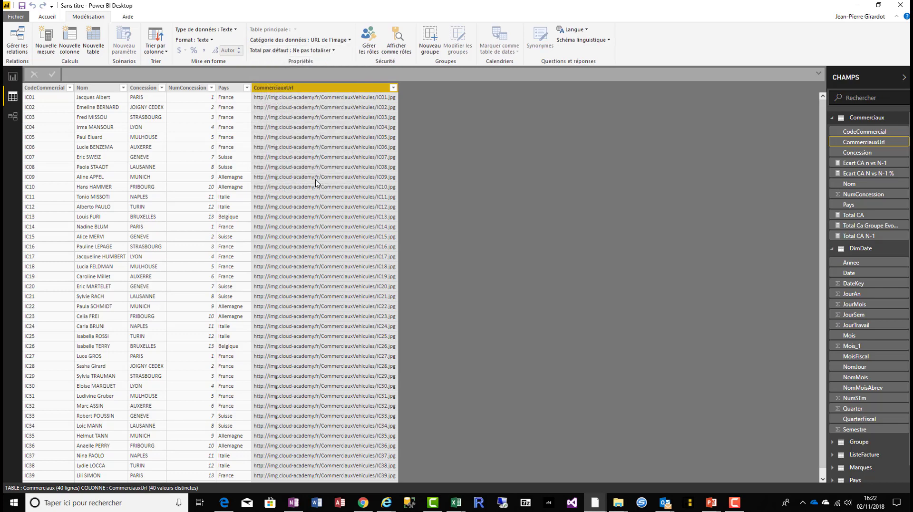
Step: In the report view, add PaysUrl as the empty matrix's columns (Colonnes) and VehiculesUrl as its rows (Lignes)
{"action": "left_click", "coordinate": [13, 76]}
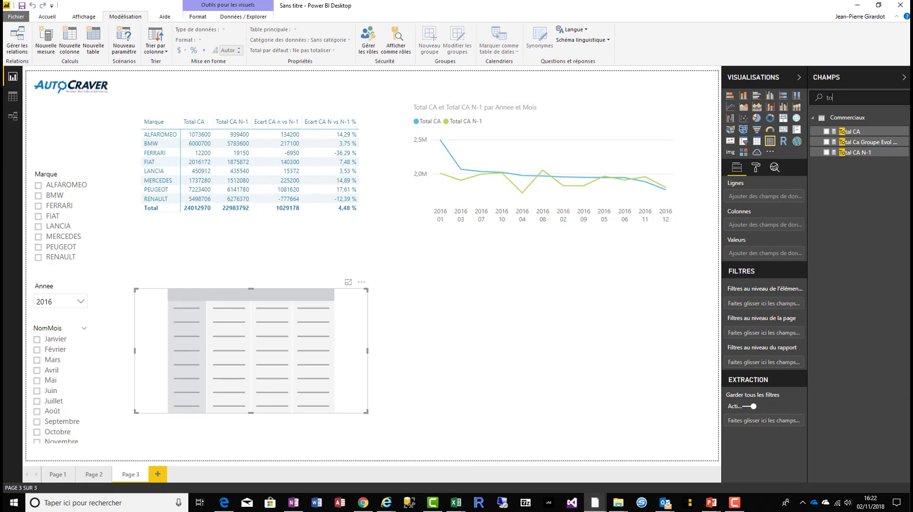
{"action": "key", "text": "BackSpace"}
{"action": "key", "text": "BackSpace"}
{"action": "type", "text": "ur"}
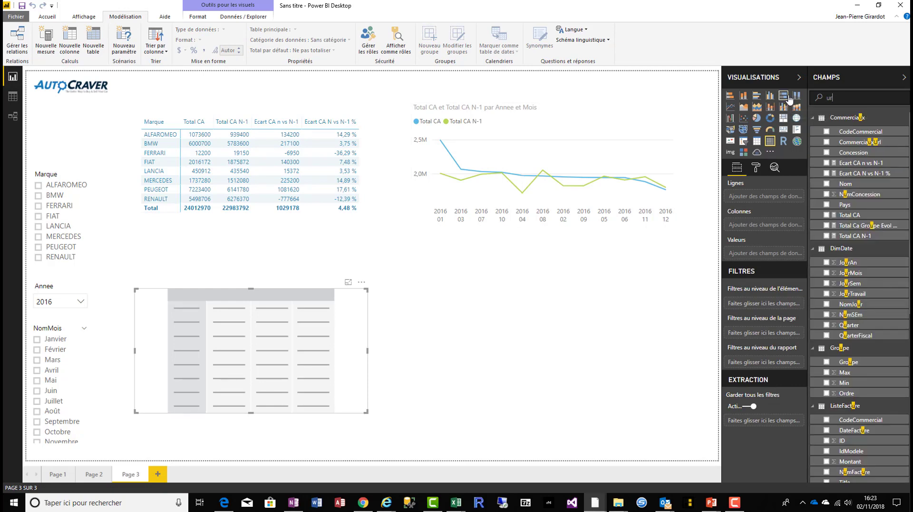
{"action": "type", "text": "l"}
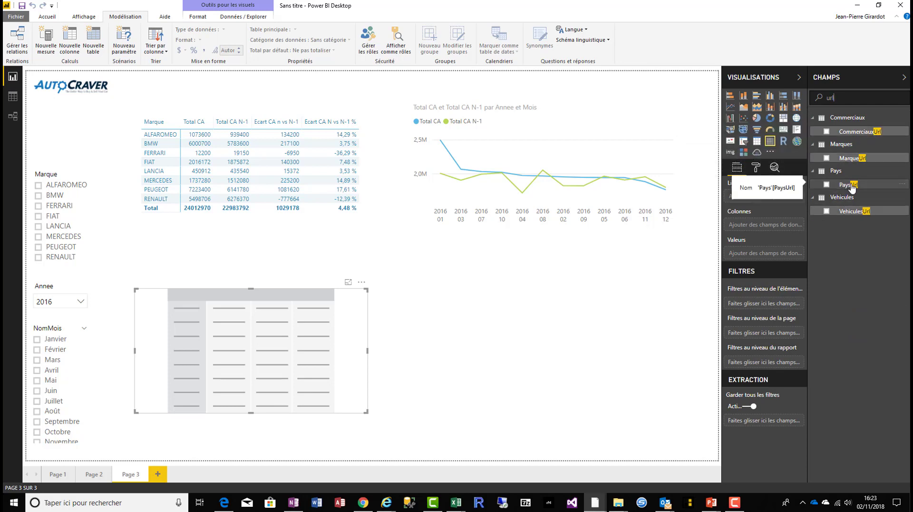
{"action": "left_click_drag", "start_coordinate": [853, 189], "coordinate": [761, 232]}
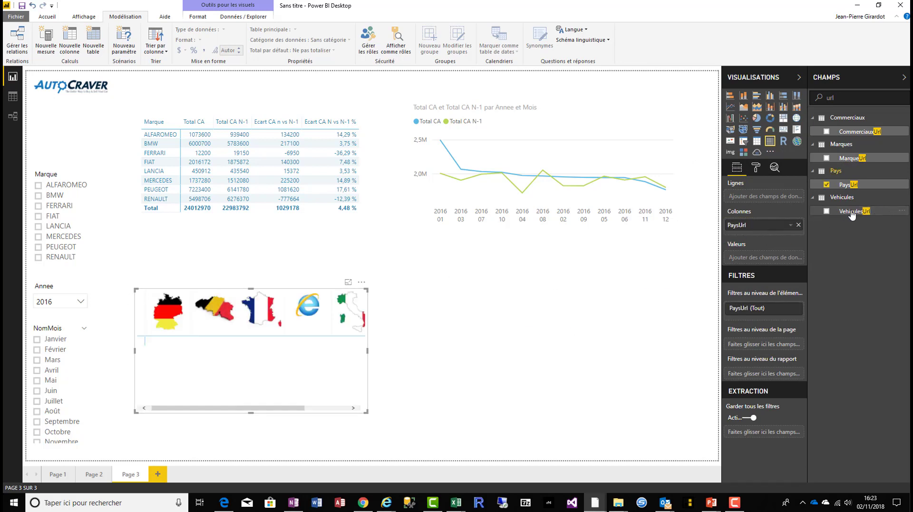
{"action": "left_click_drag", "start_coordinate": [852, 215], "coordinate": [756, 199]}
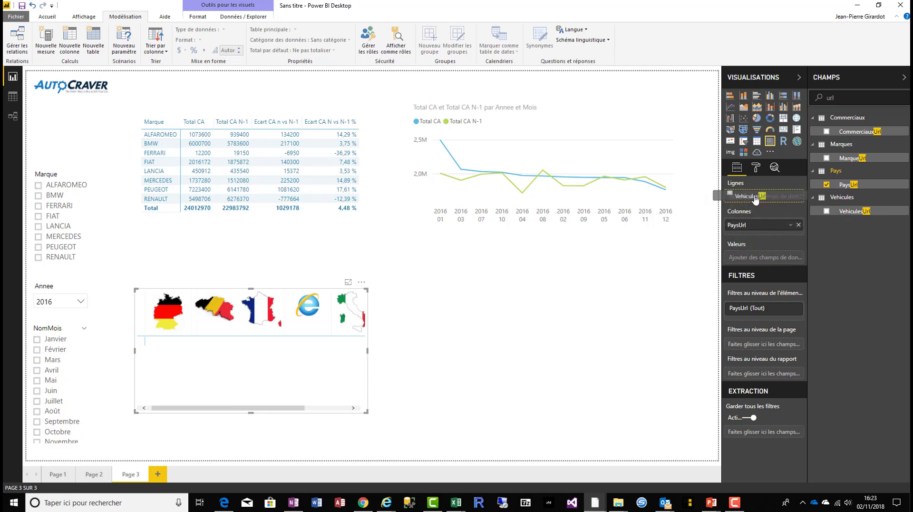
Step: Find the Total CA measure and add it as the image matrix's values (Valeurs)
{"action": "double_click", "coordinate": [848, 98]}
{"action": "type", "text": "tot"}
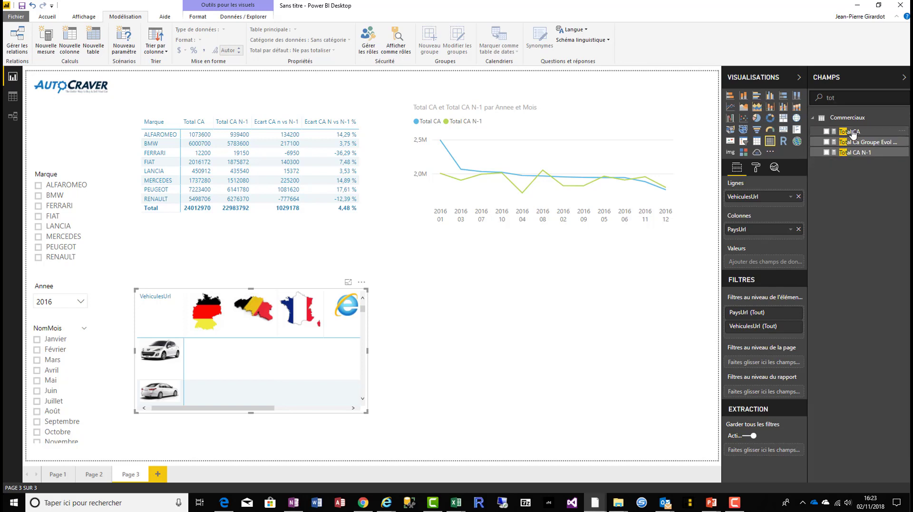
{"action": "left_click_drag", "start_coordinate": [850, 132], "coordinate": [267, 378]}
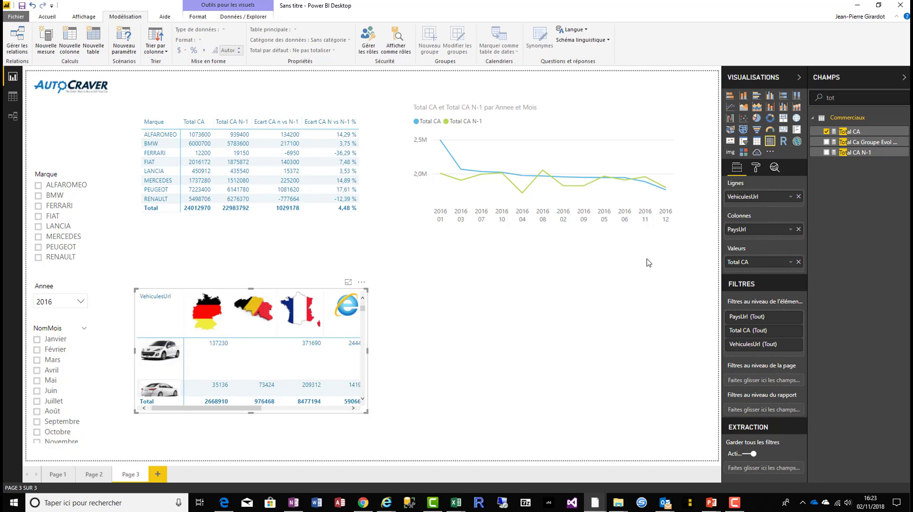
Step: Set the image matrix's grid image height (Hauteur d'image) to 48 and enlarge the matrix until its Total column fits
{"action": "left_click", "coordinate": [756, 168]}
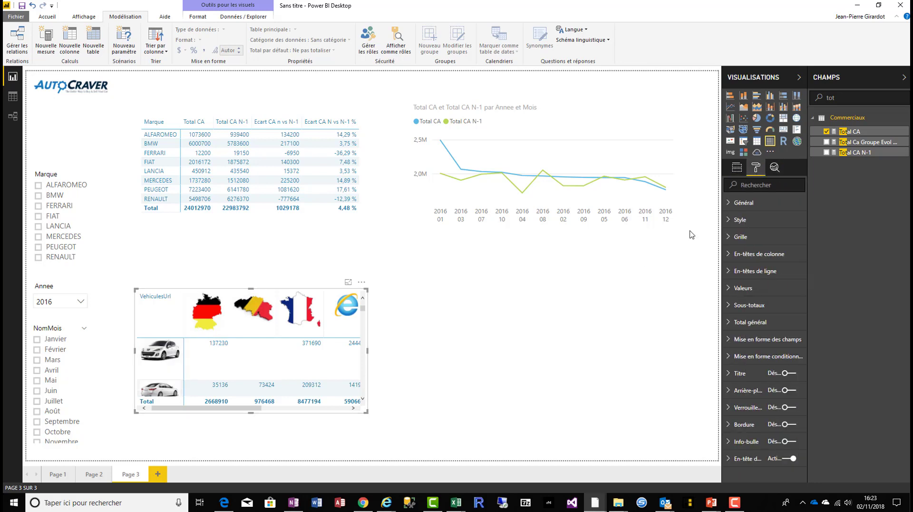
{"action": "left_click", "coordinate": [731, 238]}
{"action": "scroll", "coordinate": [755, 316], "scroll_direction": "down", "scroll_amount": 5}
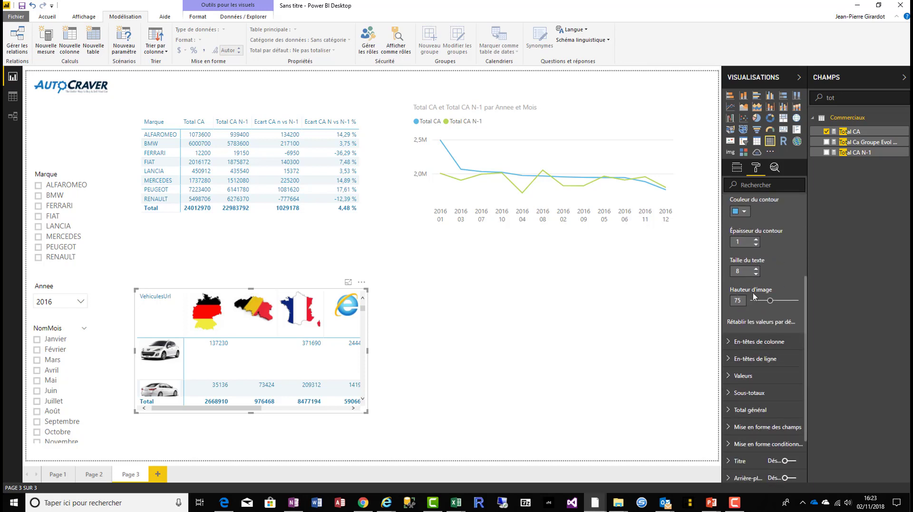
{"action": "left_click_drag", "start_coordinate": [770, 303], "coordinate": [761, 305]}
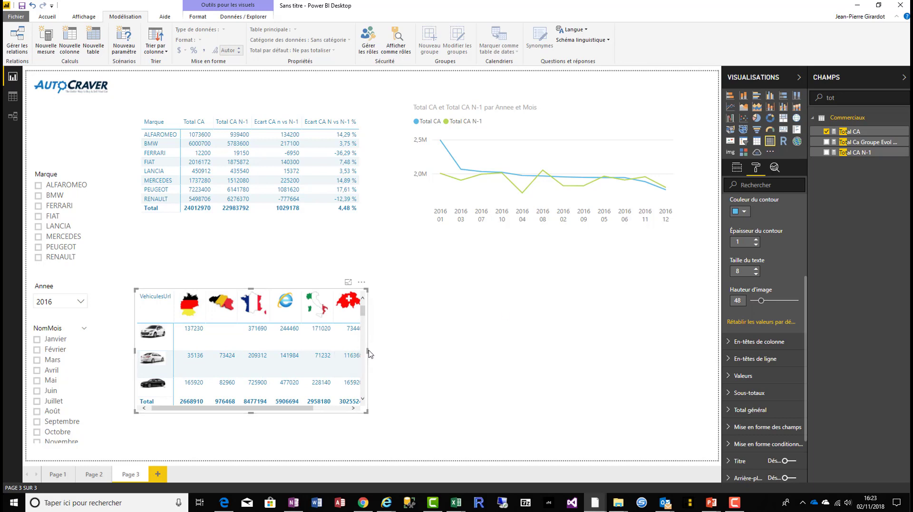
{"action": "left_click_drag", "start_coordinate": [367, 354], "coordinate": [405, 365]}
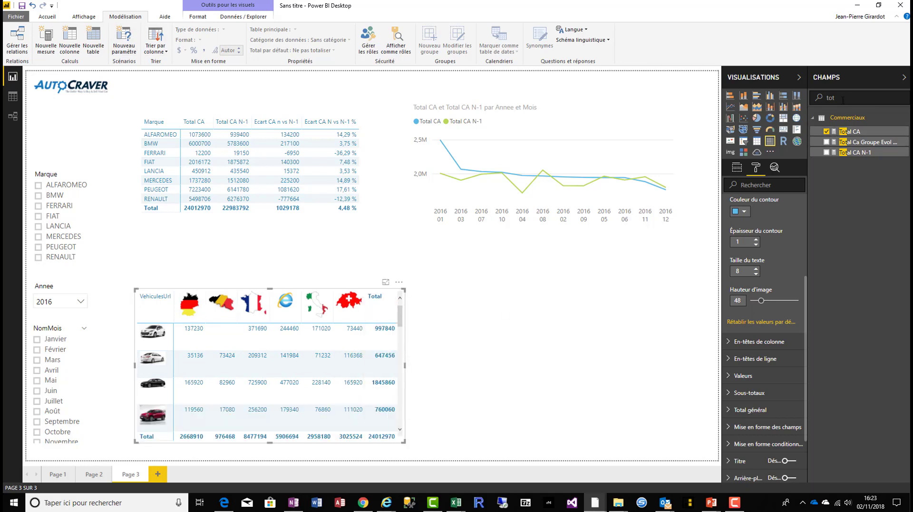
Step: Find the Marques table's MarqueUrl column and set its data category to URL de l'image in the data view
{"action": "left_click_drag", "start_coordinate": [841, 98], "coordinate": [803, 101]}
{"action": "type", "text": "marq"}
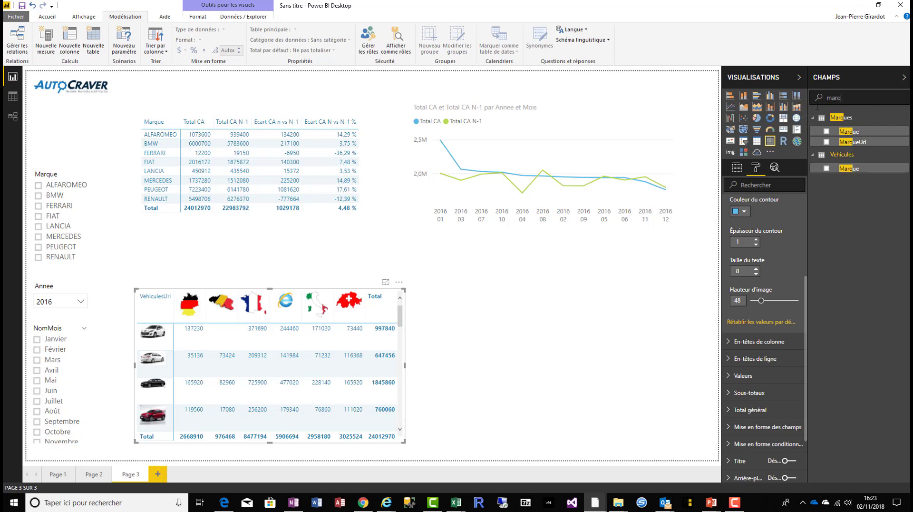
{"action": "left_click", "coordinate": [853, 142]}
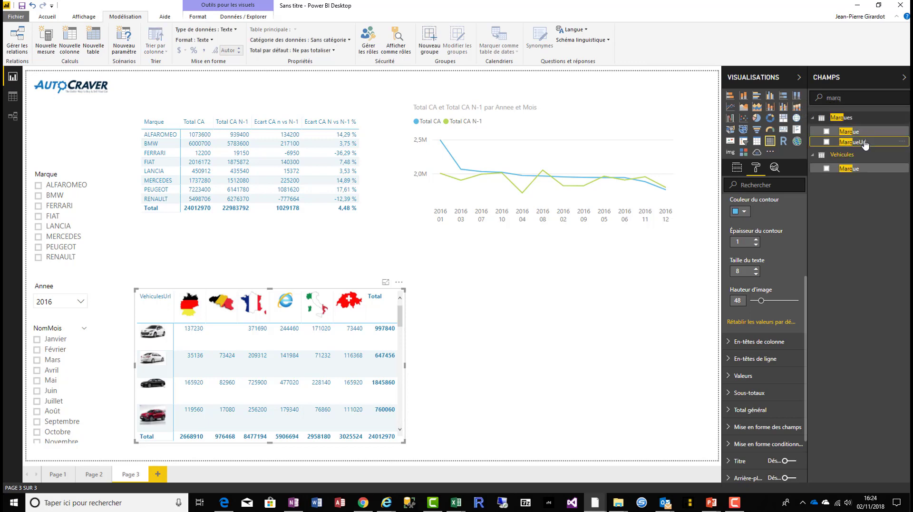
{"action": "left_click", "coordinate": [13, 96]}
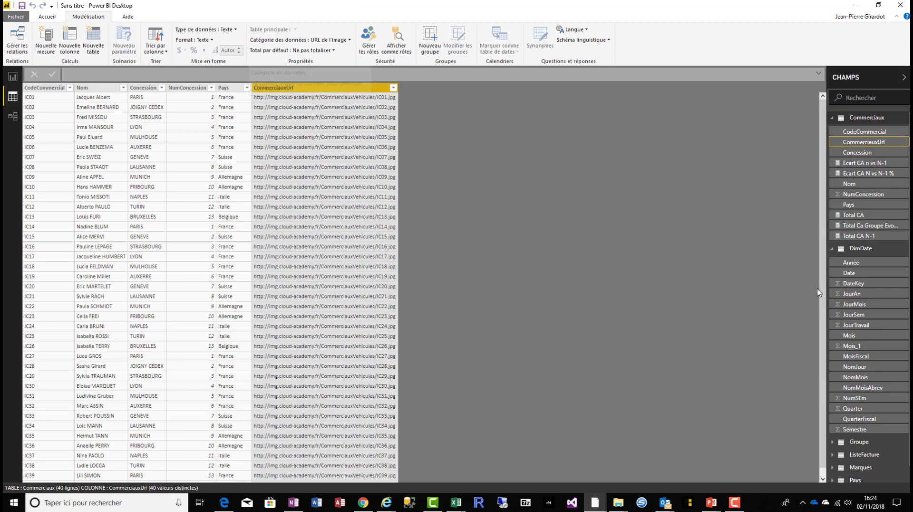
{"action": "scroll", "coordinate": [852, 305], "scroll_direction": "down", "scroll_amount": 1}
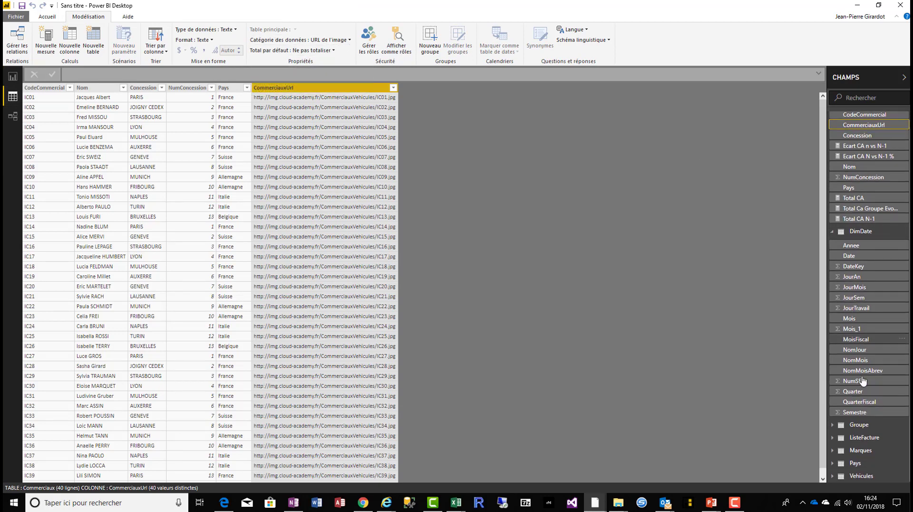
{"action": "left_click", "coordinate": [861, 451]}
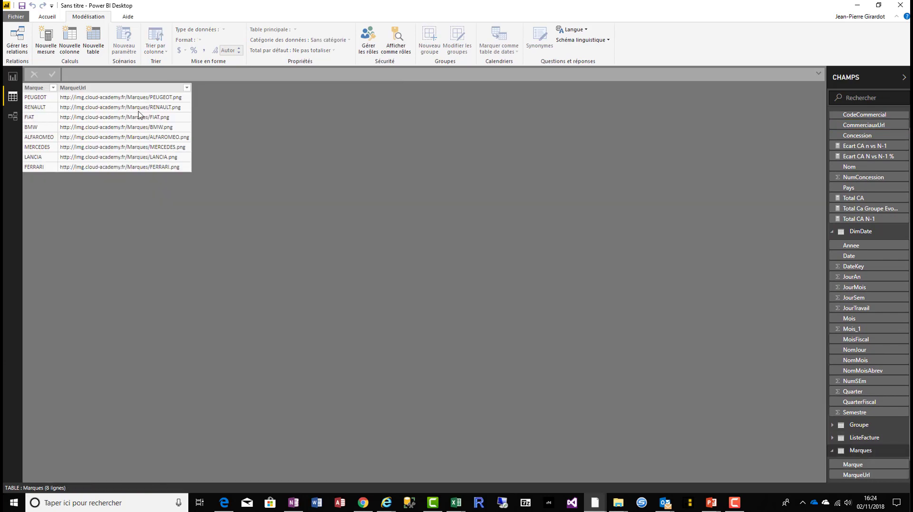
{"action": "left_click", "coordinate": [109, 88]}
{"action": "left_click", "coordinate": [349, 41]}
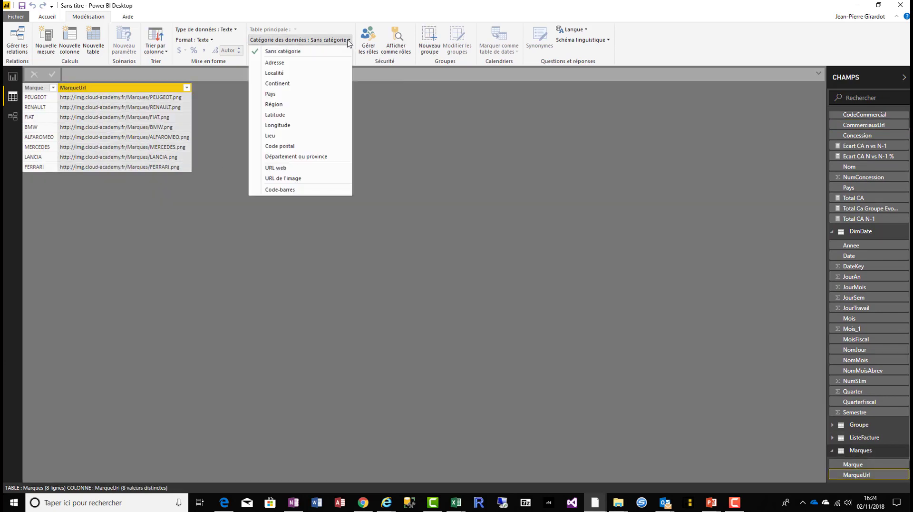
{"action": "left_click", "coordinate": [308, 179]}
Step: On the report page, insert a separate image visual beside the image matrix and assign MarqueUrl as its URL field
{"action": "left_click", "coordinate": [12, 76]}
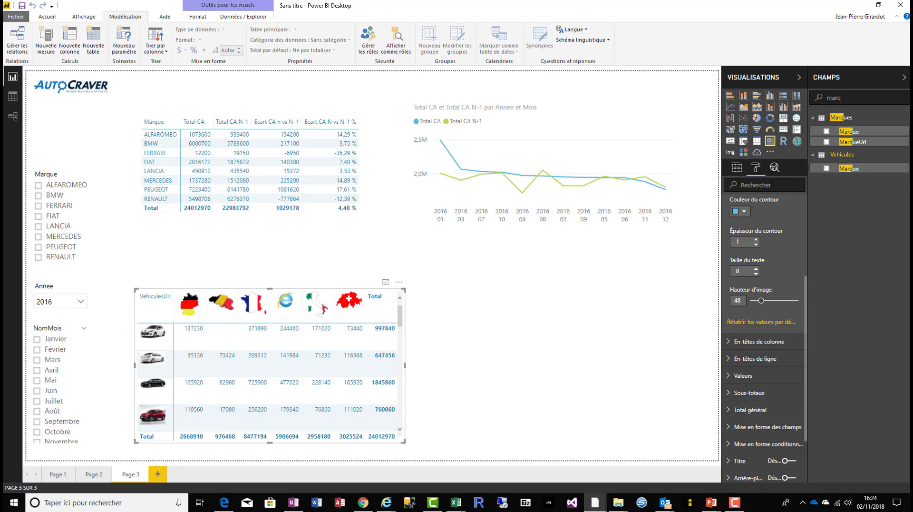
{"action": "left_click", "coordinate": [730, 152]}
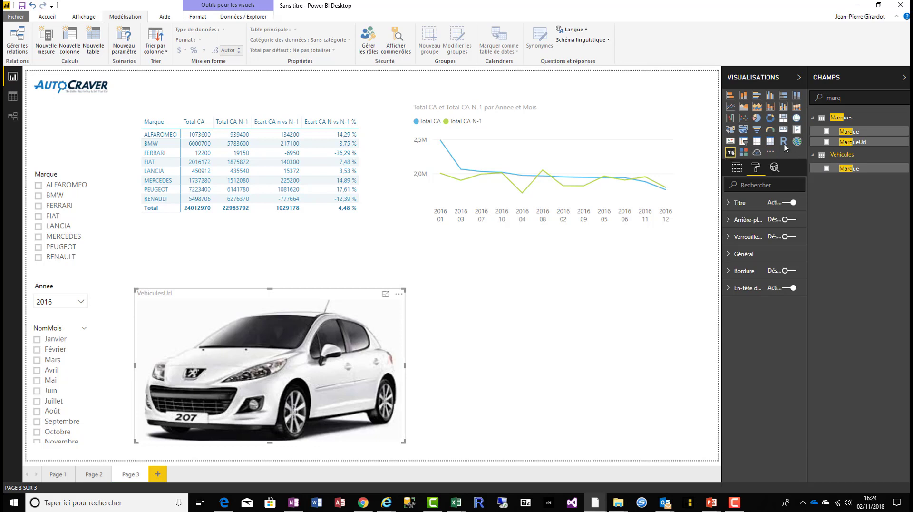
{"action": "left_click", "coordinate": [770, 141]}
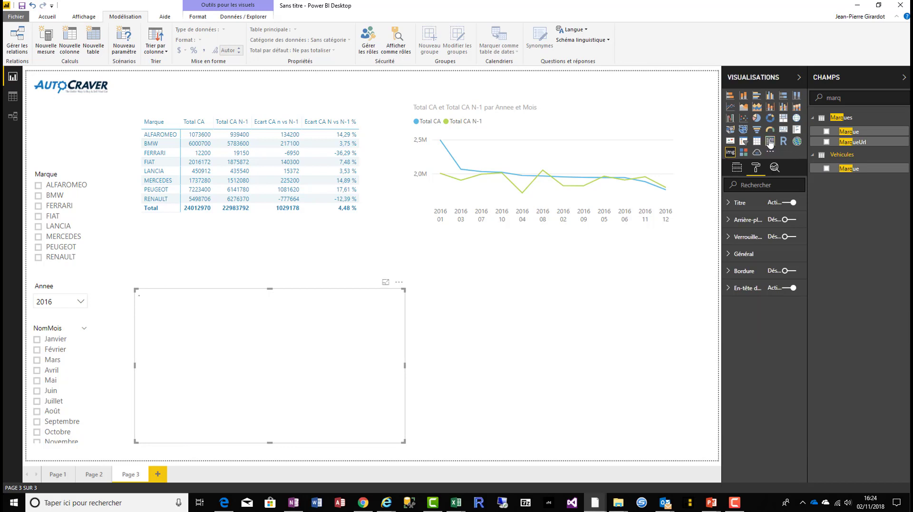
{"action": "left_click", "coordinate": [581, 283]}
{"action": "left_click", "coordinate": [731, 152]}
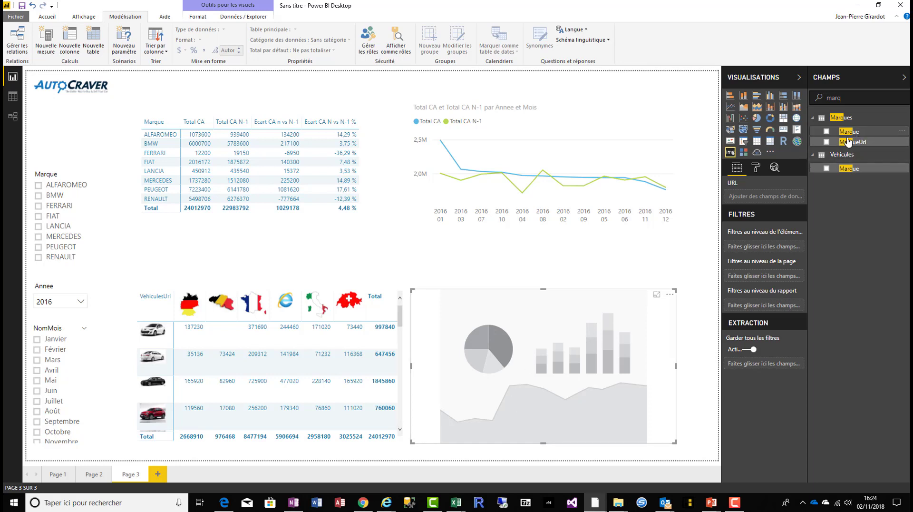
{"action": "left_click_drag", "start_coordinate": [850, 142], "coordinate": [595, 371]}
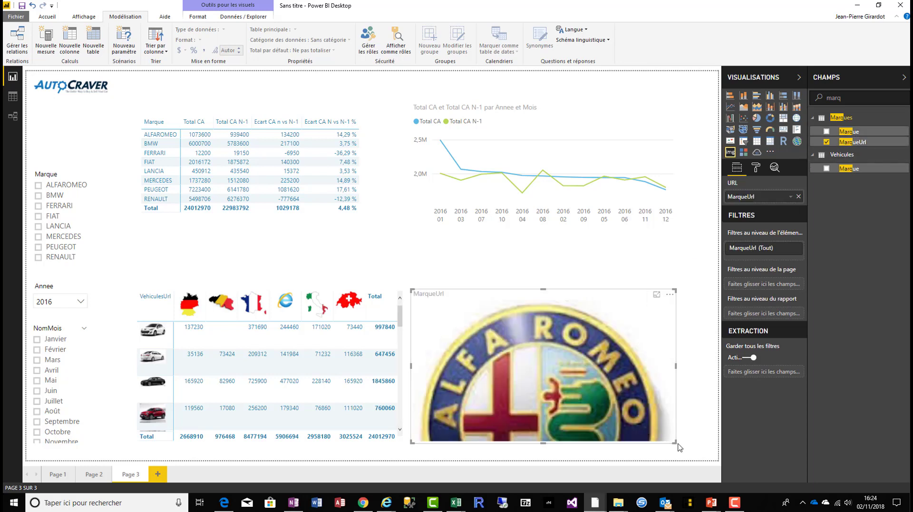
Step: Shrink the brand image visual to a small square and place it between the AutoCraver logo and the Marque slicer
{"action": "left_click_drag", "start_coordinate": [675, 441], "coordinate": [476, 363]}
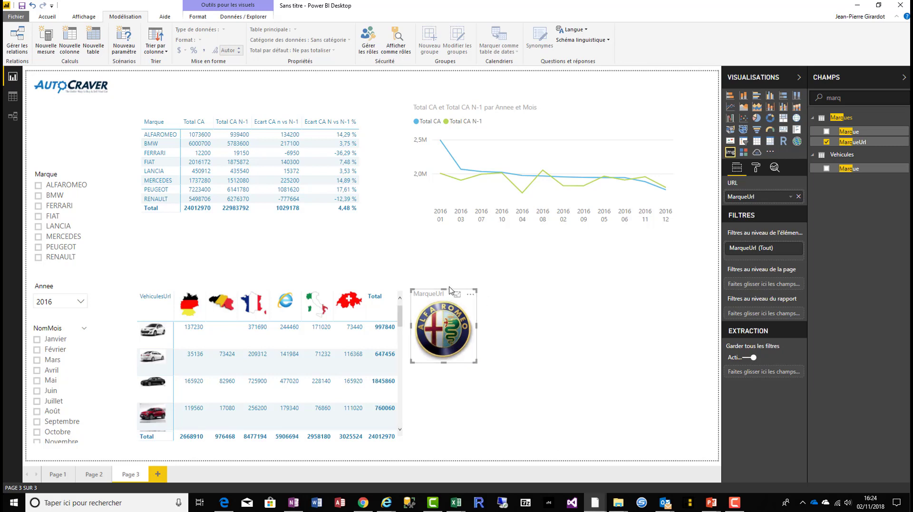
{"action": "left_click_drag", "start_coordinate": [433, 296], "coordinate": [55, 106]}
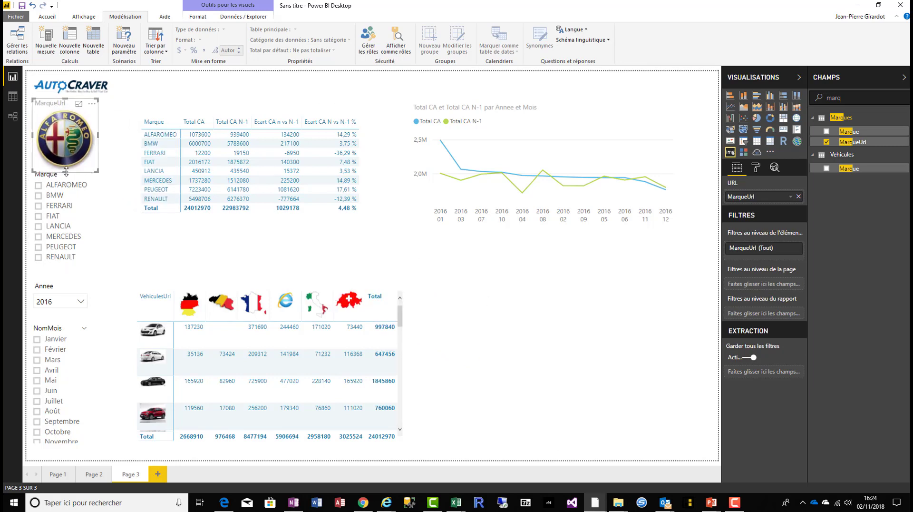
{"action": "left_click_drag", "start_coordinate": [95, 171], "coordinate": [89, 164]}
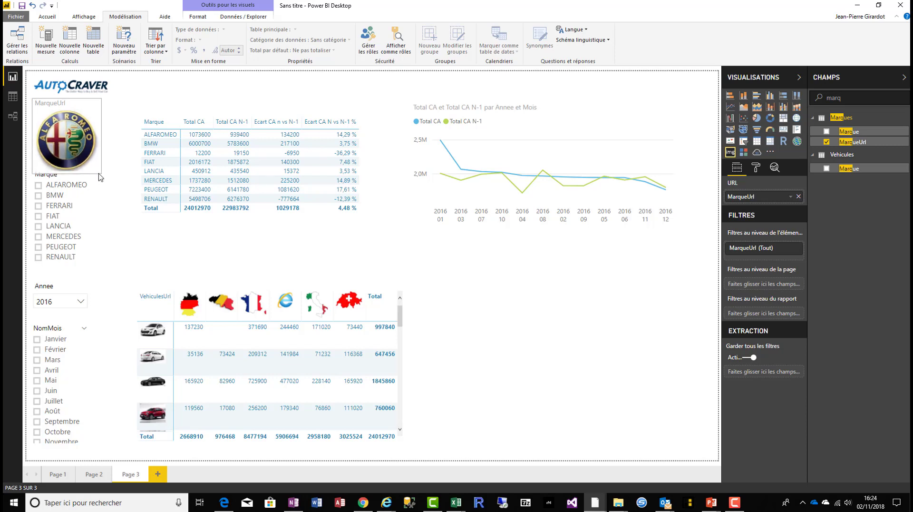
Step: Turn off the title (Titre) of the brand logo visual and reposition it just above the Marque slicer
{"action": "left_click", "coordinate": [757, 168]}
{"action": "left_click", "coordinate": [791, 202]}
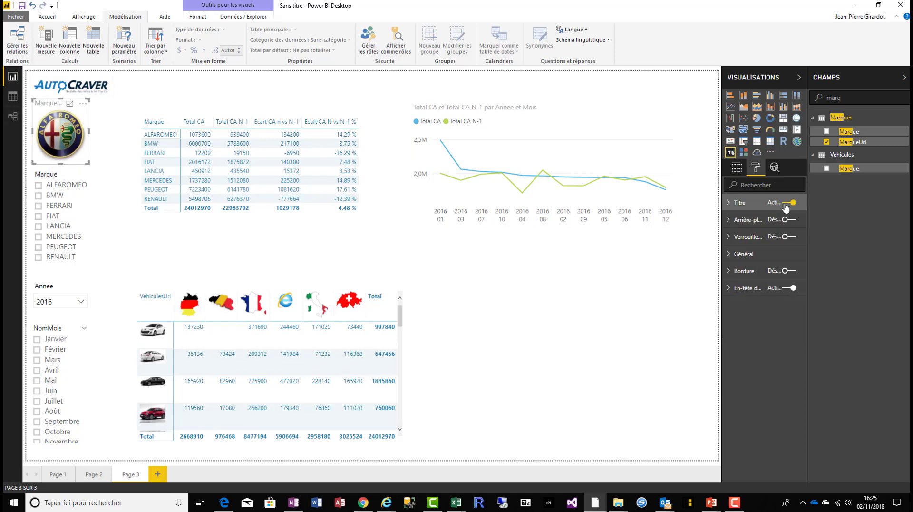
{"action": "left_click_drag", "start_coordinate": [60, 131], "coordinate": [66, 135]}
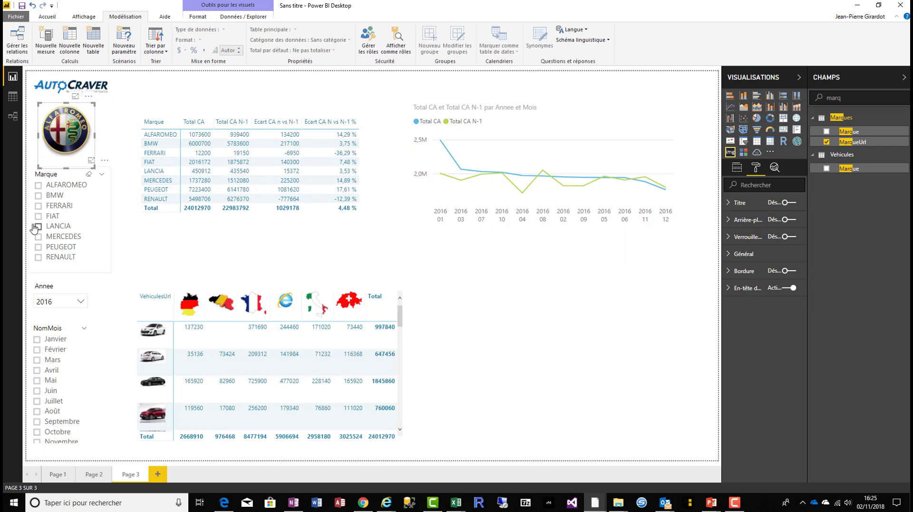
Step: Check the brand logo visual by filtering the Marque slicer on BMW, FERRARI, LANCIA and PEUGEOT in turn
{"action": "left_click", "coordinate": [38, 196]}
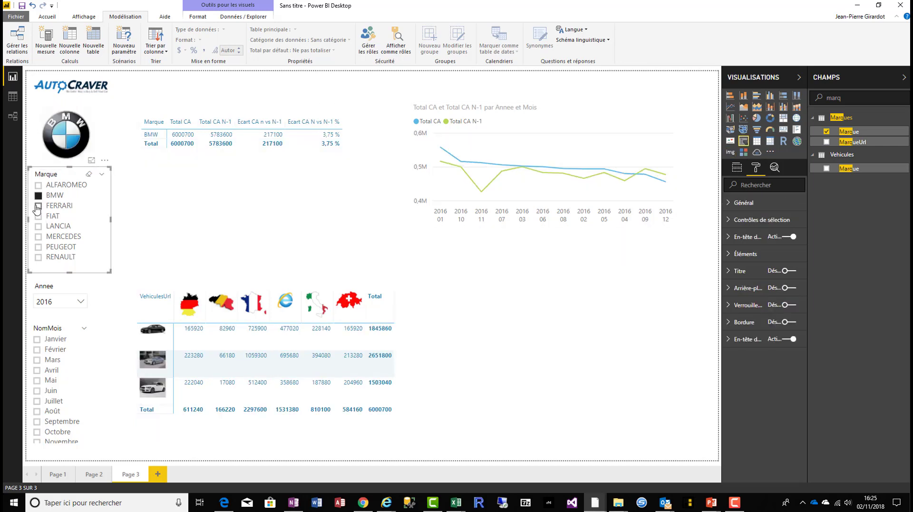
{"action": "left_click", "coordinate": [38, 206]}
{"action": "left_click", "coordinate": [38, 226]}
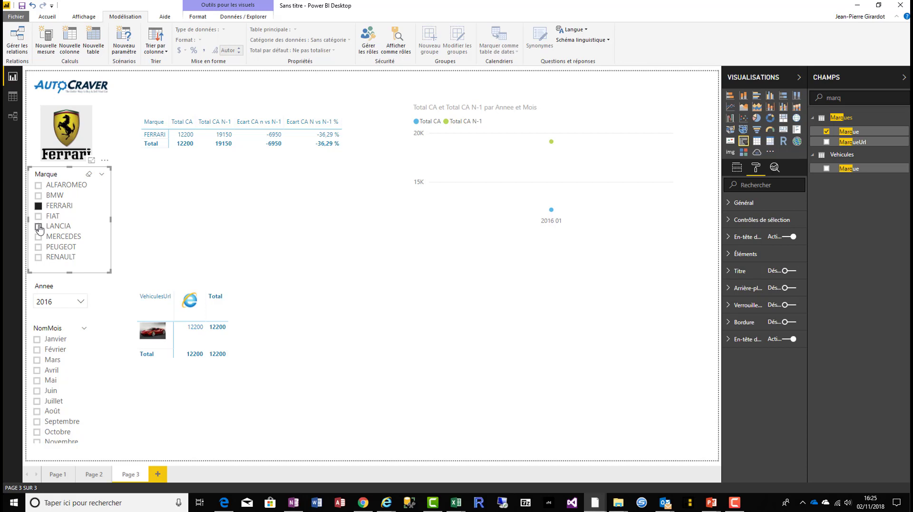
{"action": "left_click", "coordinate": [38, 247]}
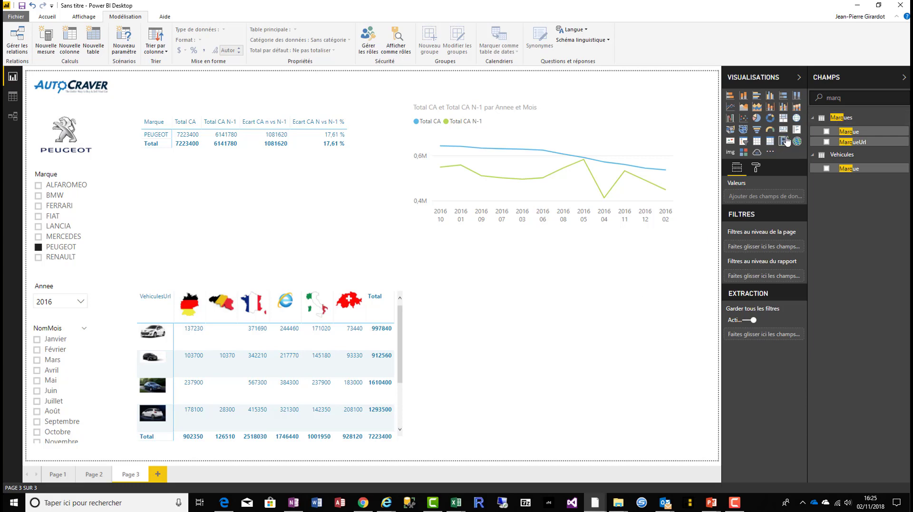
Step: Insert a treemap below the line chart and group it by the Concession field of the Pays table
{"action": "left_click", "coordinate": [785, 119]}
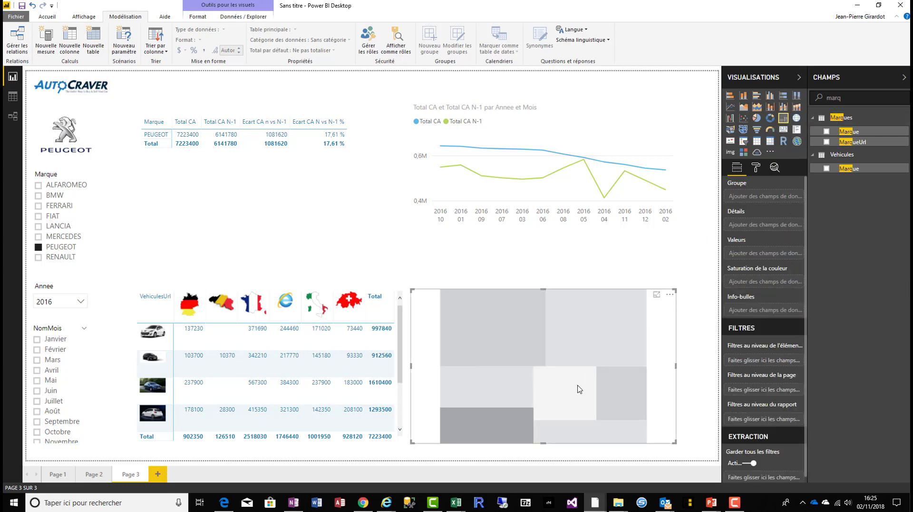
{"action": "double_click", "coordinate": [856, 95]}
{"action": "type", "text": "conc"}
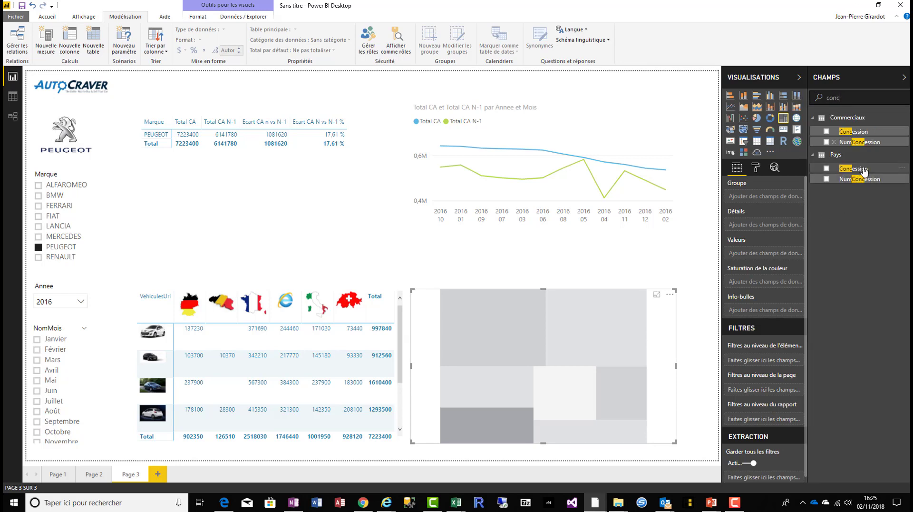
{"action": "left_click_drag", "start_coordinate": [864, 170], "coordinate": [471, 347]}
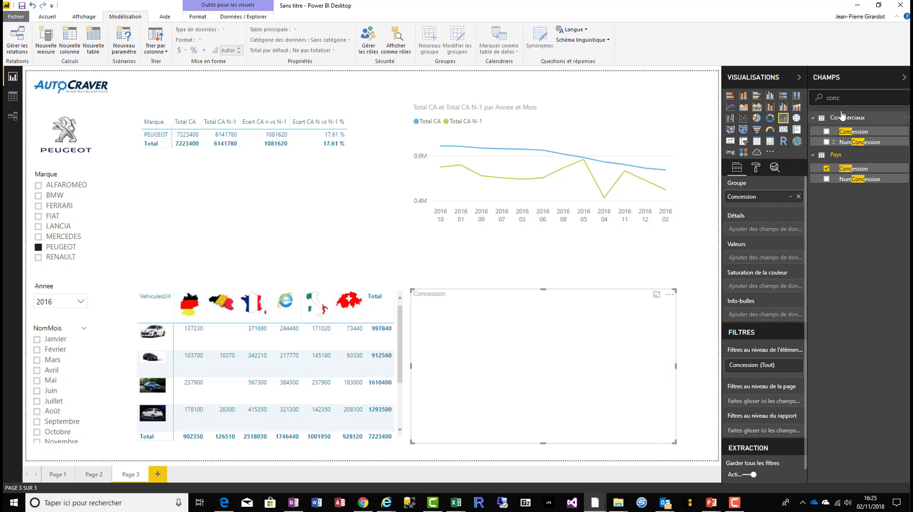
Step: Find the Total CA measure in the Commerciaux table and assign it as the treemap's values
{"action": "key", "text": "BackSpace"}
{"action": "key", "text": "BackSpace"}
{"action": "key", "text": "BackSpace"}
{"action": "key", "text": "BackSpace"}
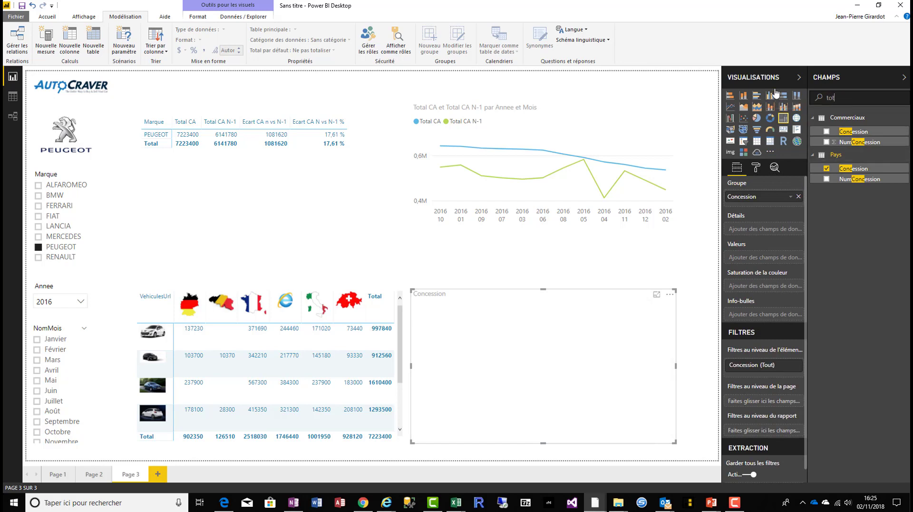
{"action": "left_click_drag", "start_coordinate": [848, 132], "coordinate": [581, 385]}
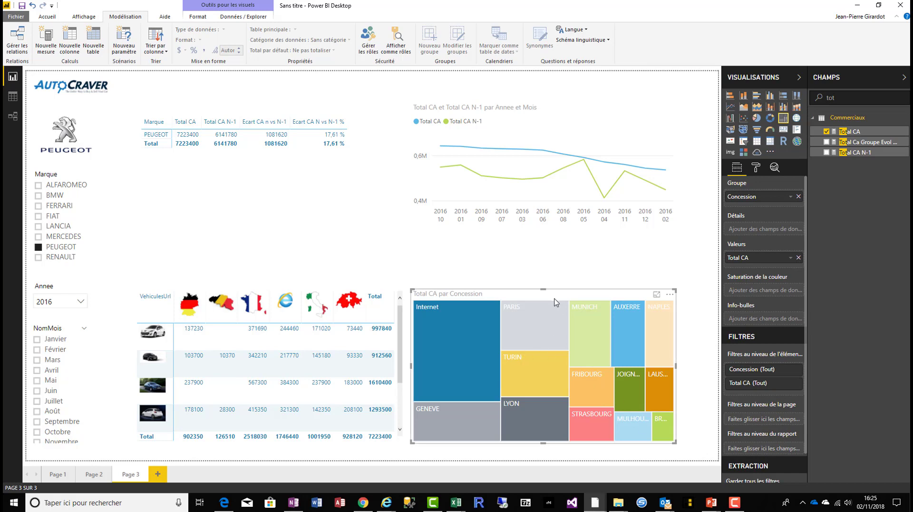
Step: Move the treemap up under the line chart and the image matrix up under the sales matrix
{"action": "left_click_drag", "start_coordinate": [549, 341], "coordinate": [561, 291]}
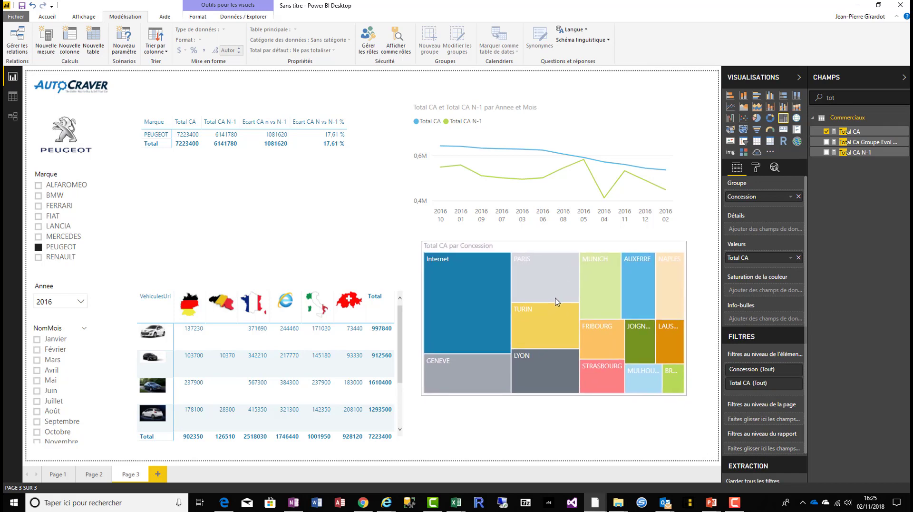
{"action": "left_click_drag", "start_coordinate": [357, 418], "coordinate": [360, 377]}
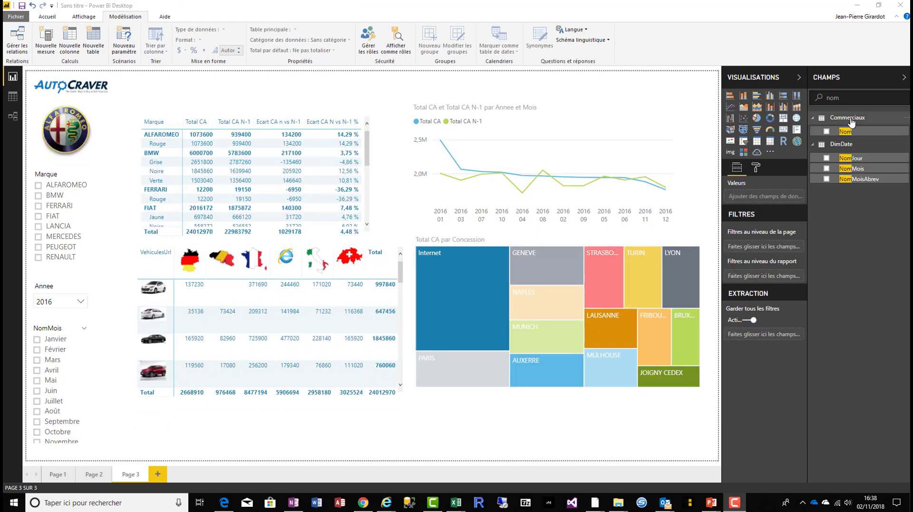
Step: Insert a chiclet slicer and shape it into a wide, low strip beneath the image matrix and treemap
{"action": "mouse_move", "coordinate": [852, 123]}
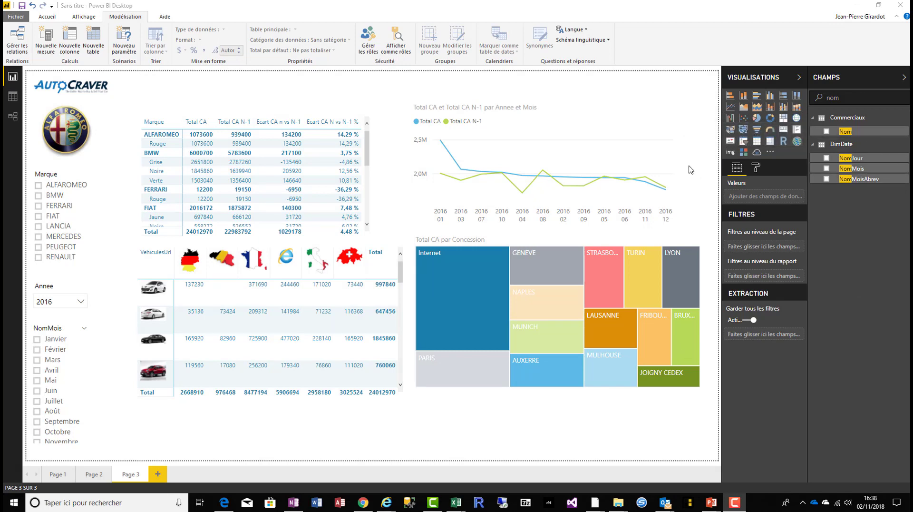
{"action": "left_click", "coordinate": [744, 152]}
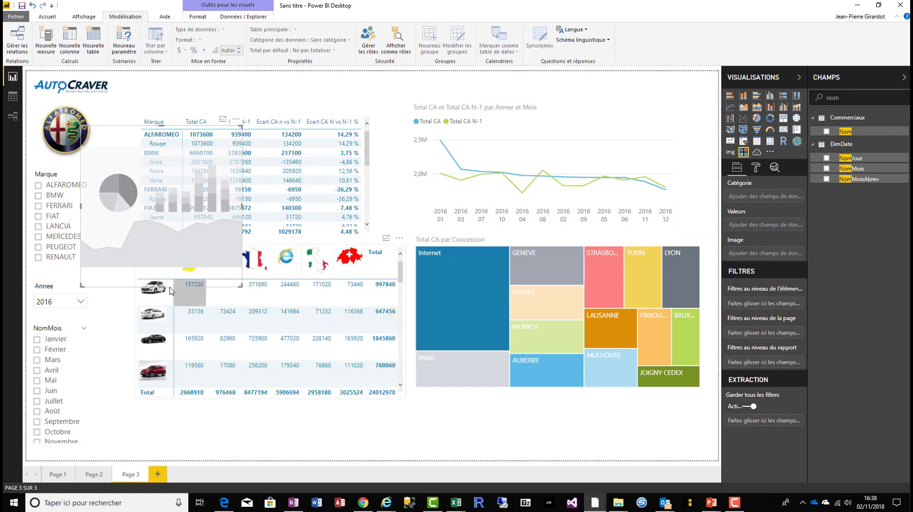
{"action": "left_click_drag", "start_coordinate": [172, 287], "coordinate": [655, 150]}
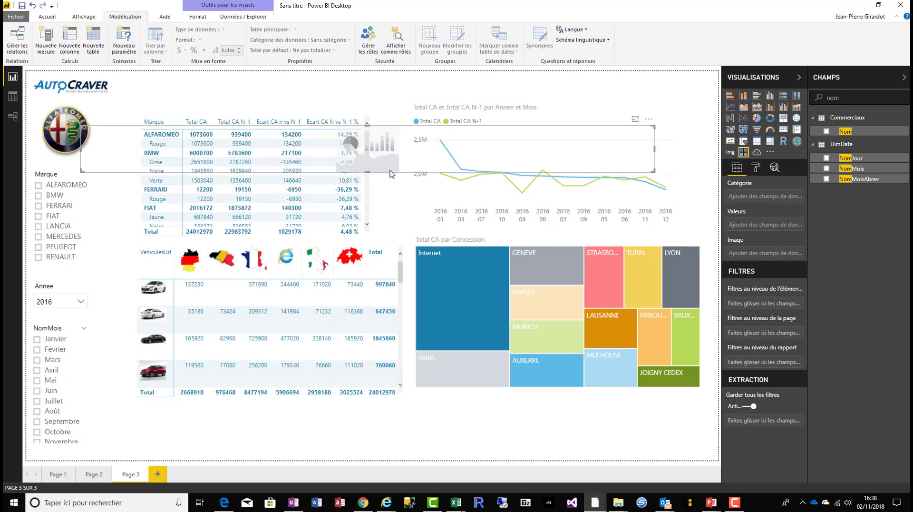
{"action": "left_click_drag", "start_coordinate": [391, 174], "coordinate": [443, 453]}
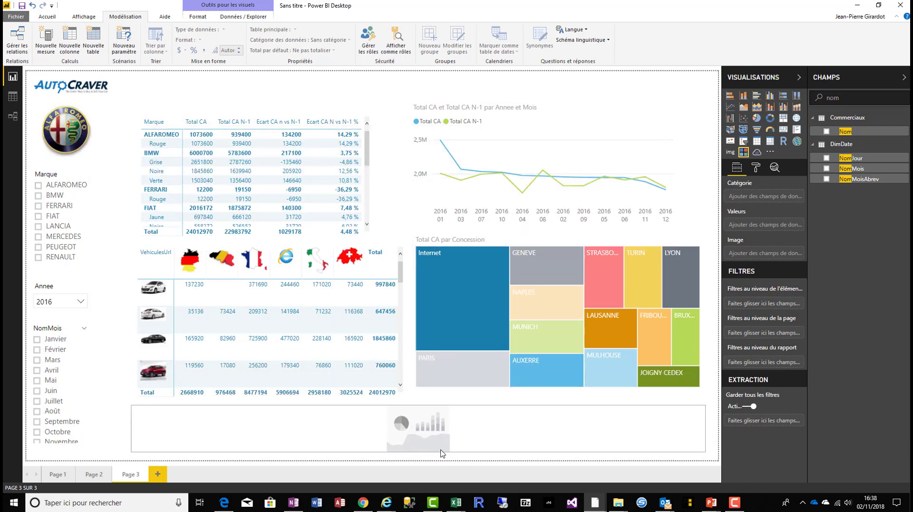
Step: Assign the Commerciaux fields to the chiclet slicer: Nom as category, CommerciauxUrl as image and Total CA as values
{"action": "left_click", "coordinate": [846, 134]}
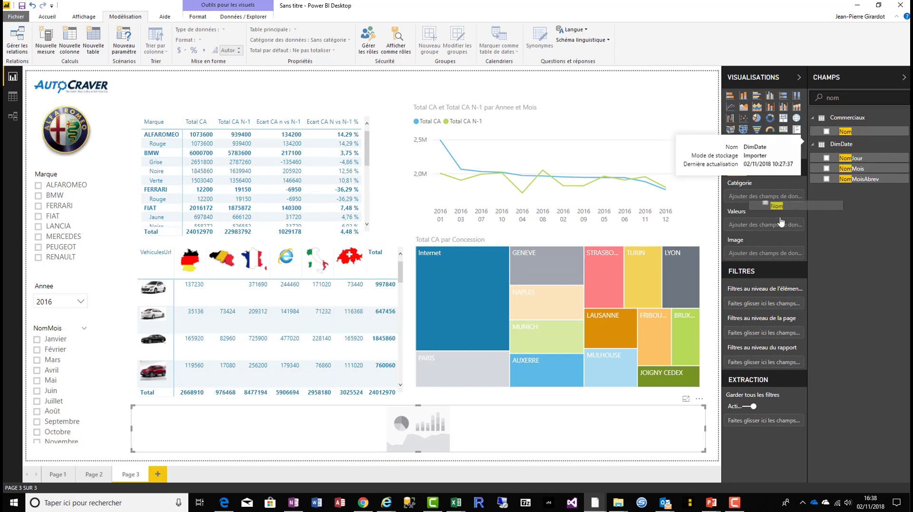
{"action": "left_click", "coordinate": [851, 98]}
{"action": "type", "text": "url"}
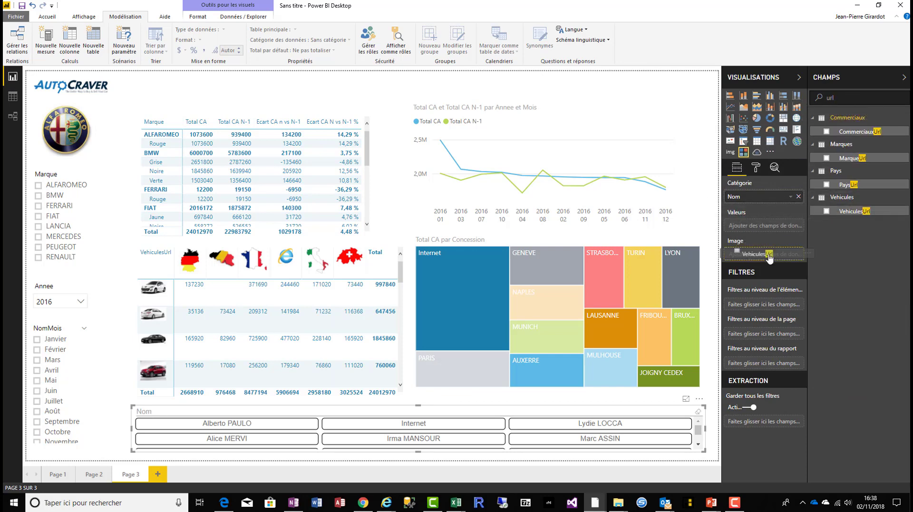
{"action": "left_click_drag", "start_coordinate": [856, 132], "coordinate": [764, 253]}
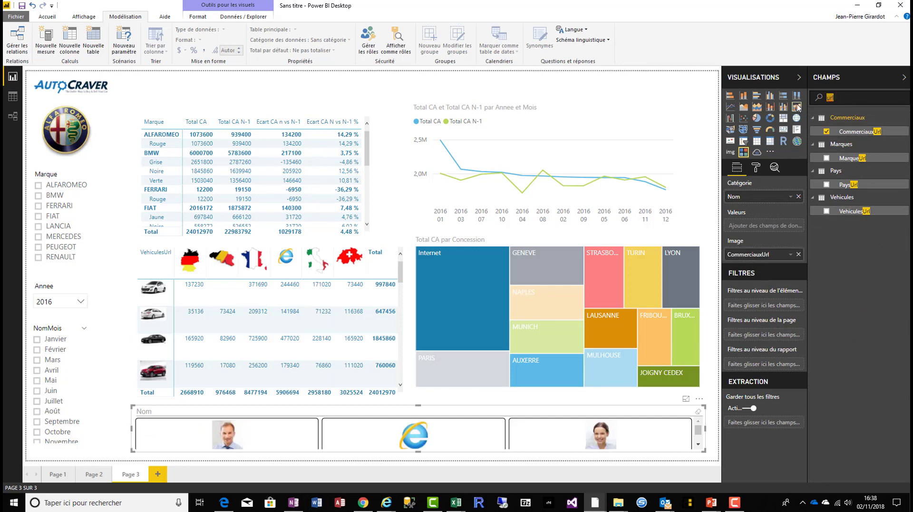
{"action": "type", "text": "tota"}
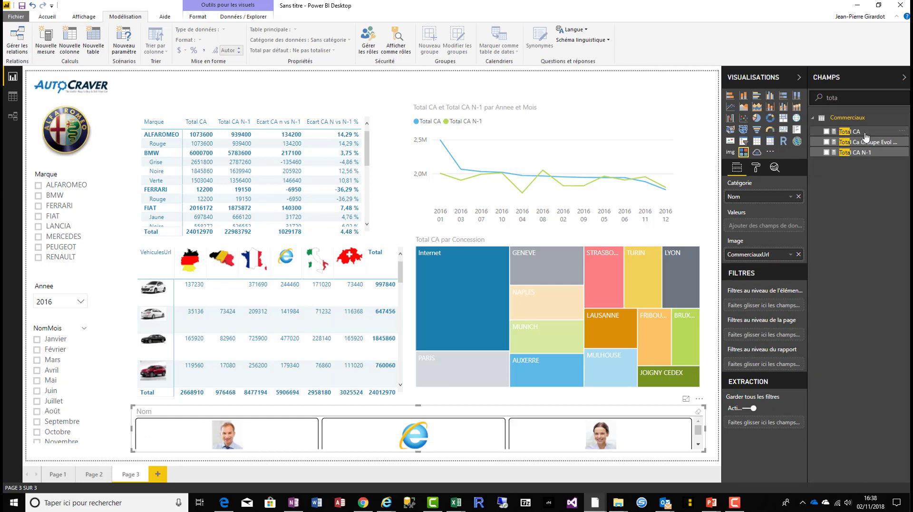
{"action": "left_click_drag", "start_coordinate": [862, 132], "coordinate": [774, 228]}
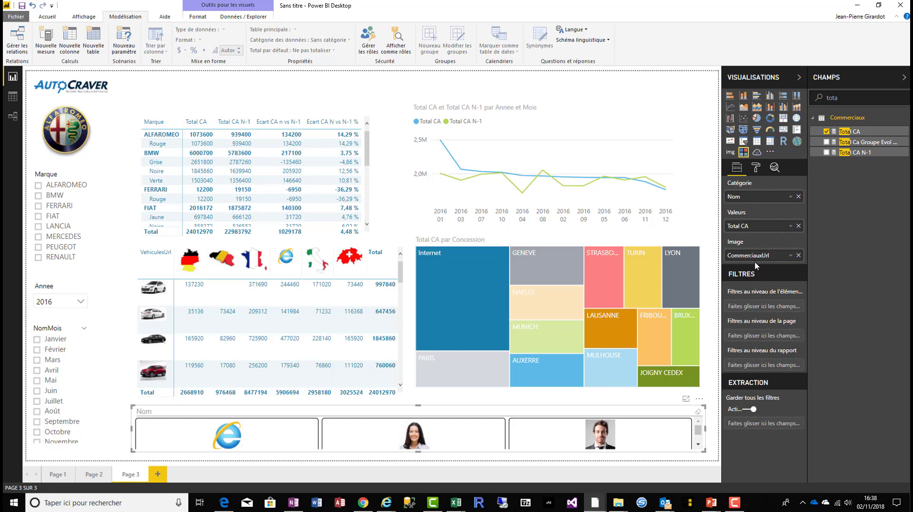
Step: Set the chiclet slicer's orientation to Horizontal and its number of columns (Colonnes) to 15
{"action": "left_click", "coordinate": [757, 170]}
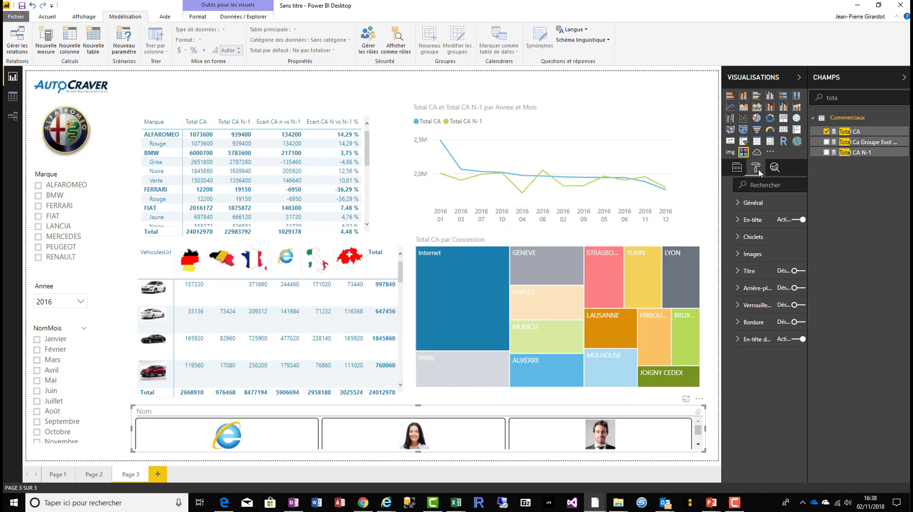
{"action": "left_click", "coordinate": [729, 205]}
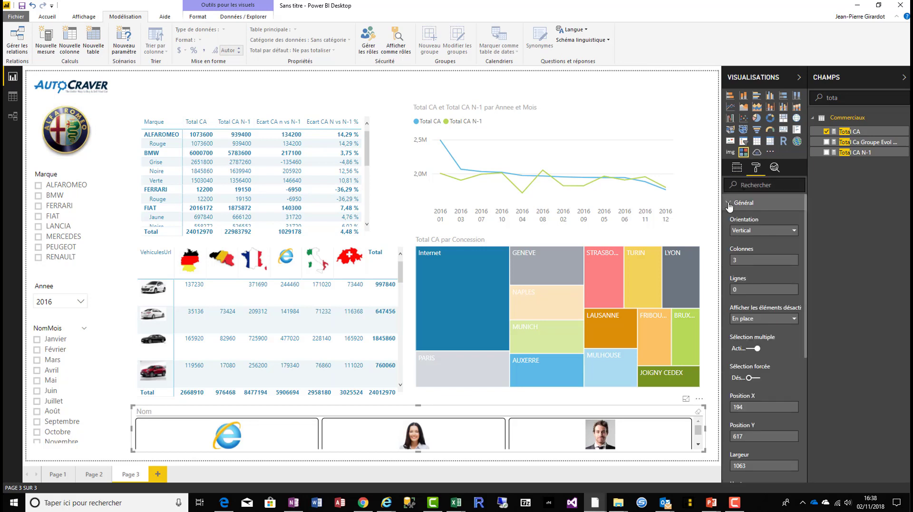
{"action": "left_click", "coordinate": [793, 233]}
{"action": "left_click", "coordinate": [745, 242]}
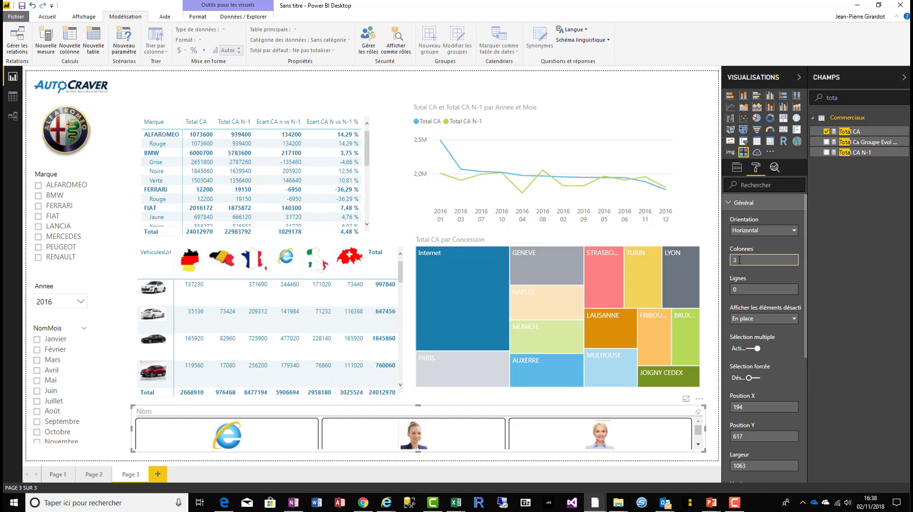
{"action": "left_click_drag", "start_coordinate": [740, 260], "coordinate": [726, 263]}
{"action": "type", "text": "15"}
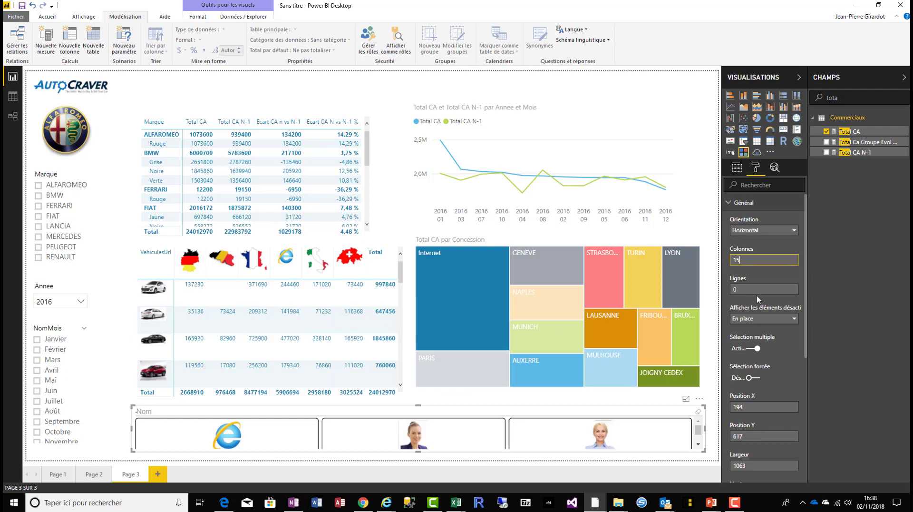
Step: Set the chiclet slicer's disabled items to Masquer and turn off its header (En-tête)
{"action": "left_click", "coordinate": [761, 318]}
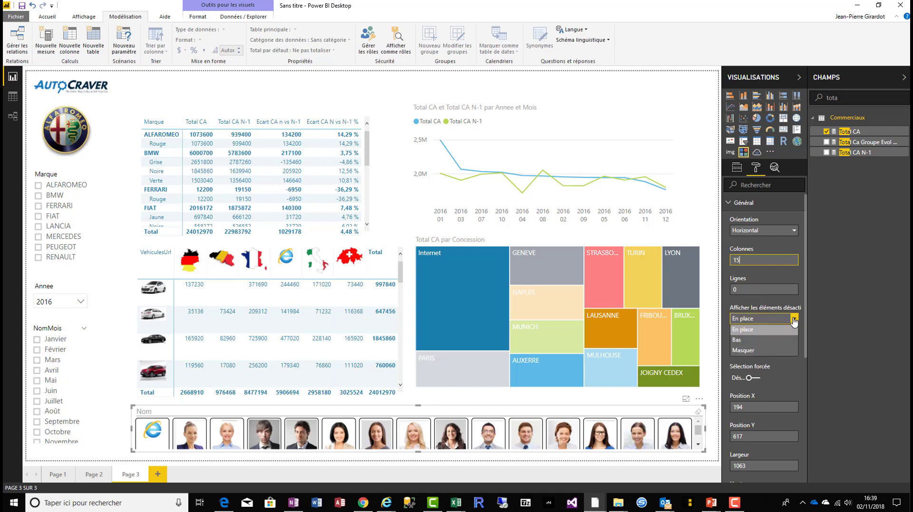
{"action": "left_click", "coordinate": [750, 352]}
{"action": "scroll", "coordinate": [750, 362], "scroll_direction": "down", "scroll_amount": 3}
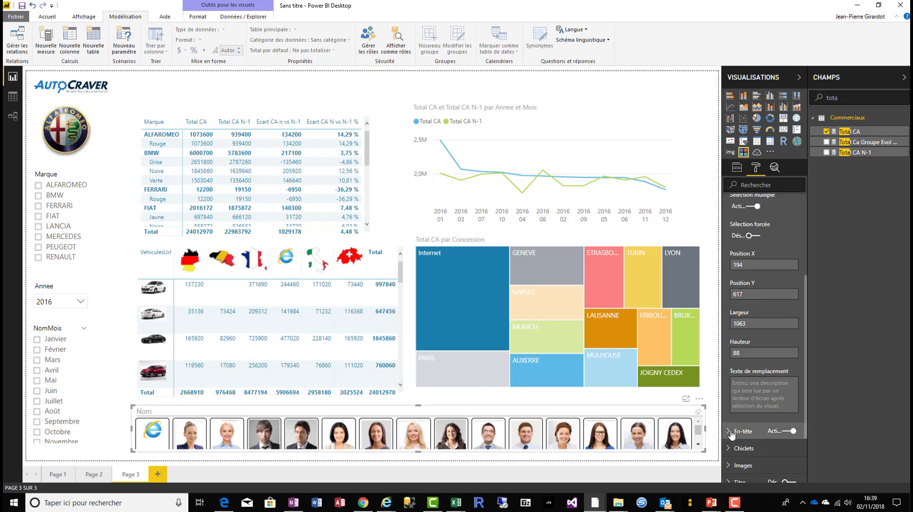
{"action": "left_click", "coordinate": [791, 431]}
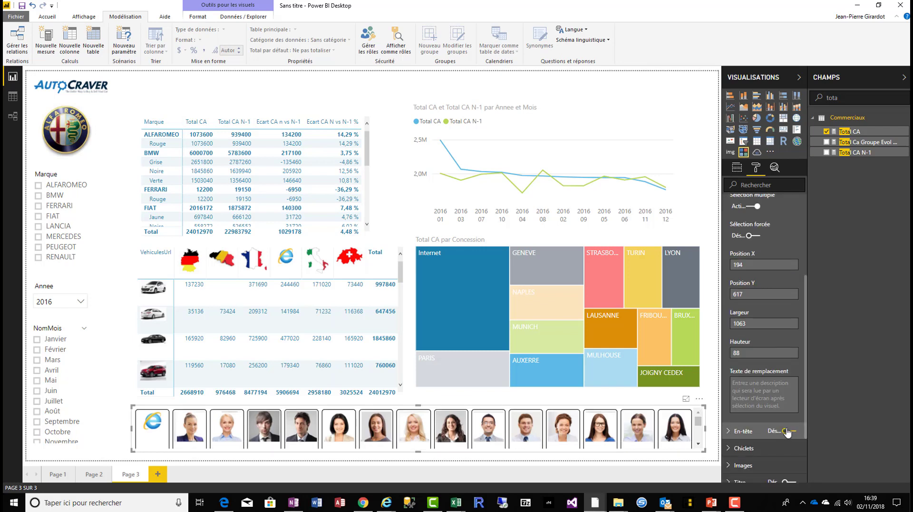
Step: Review the chiclet slicer's Chiclets and Images formatting options, including the image split value (Image fractionnée)
{"action": "scroll", "coordinate": [754, 430], "scroll_direction": "down", "scroll_amount": 3}
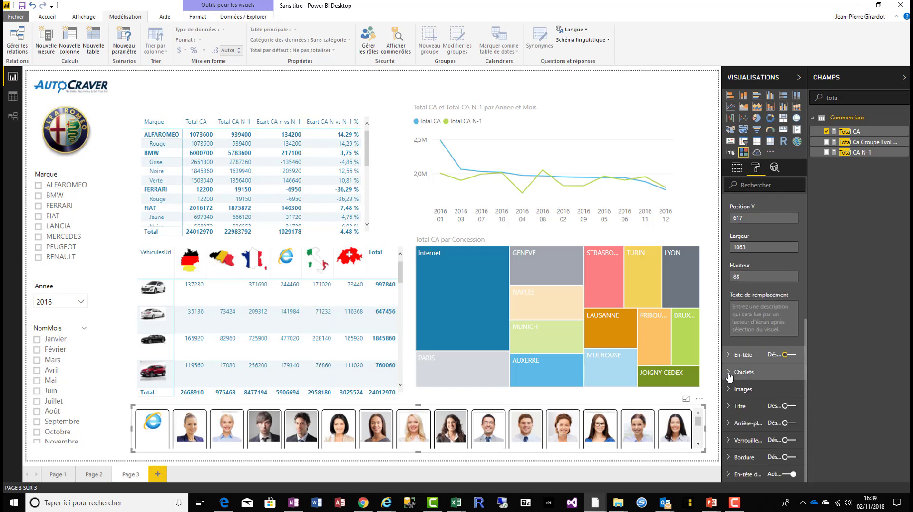
{"action": "left_click", "coordinate": [735, 373]}
{"action": "scroll", "coordinate": [757, 386], "scroll_direction": "down", "scroll_amount": 2}
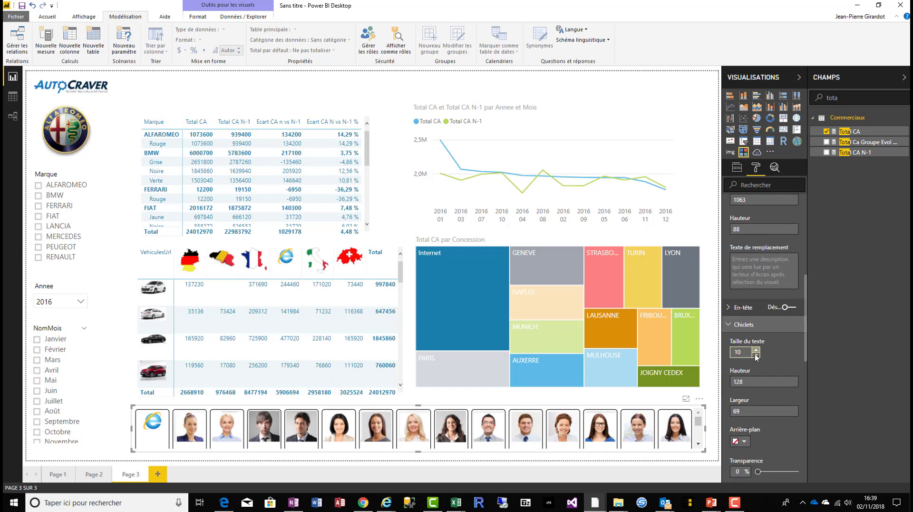
{"action": "scroll", "coordinate": [757, 376], "scroll_direction": "down", "scroll_amount": 5}
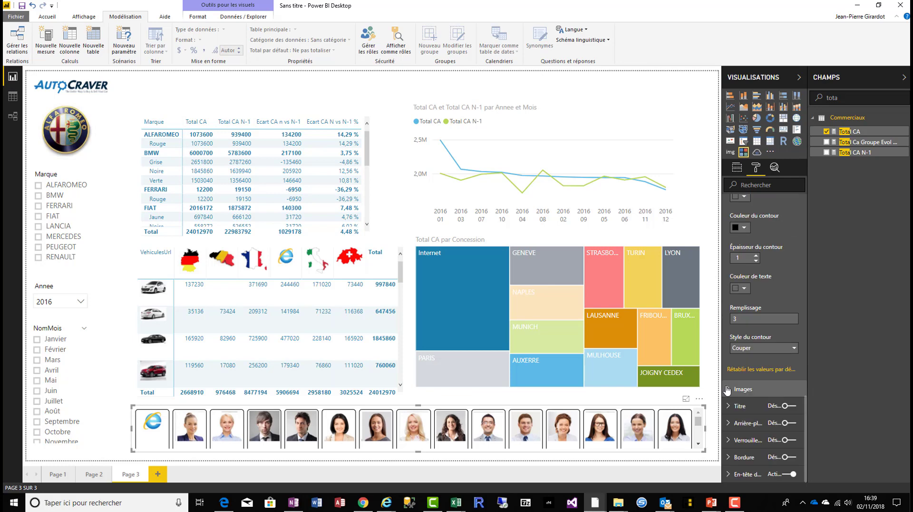
{"action": "left_click", "coordinate": [728, 389]}
{"action": "left_click", "coordinate": [747, 418]}
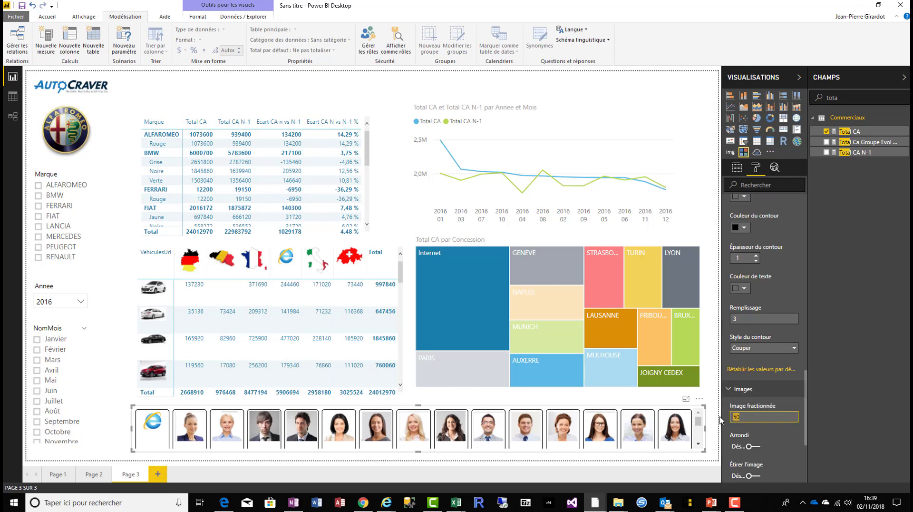
Step: Set the height (Hauteur) and width (Largeur) of the chiclet slicer's chiclets to 80
{"action": "scroll", "coordinate": [732, 402], "scroll_direction": "up", "scroll_amount": 15}
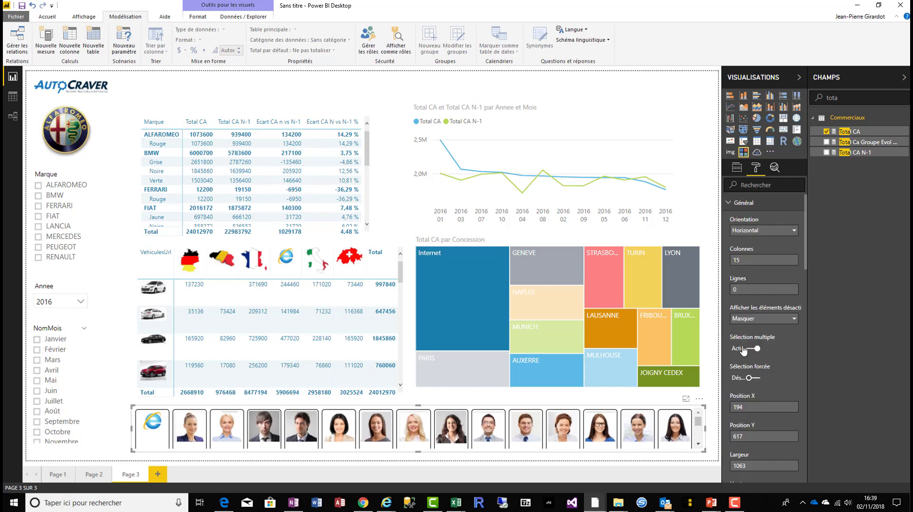
{"action": "left_click", "coordinate": [749, 350]}
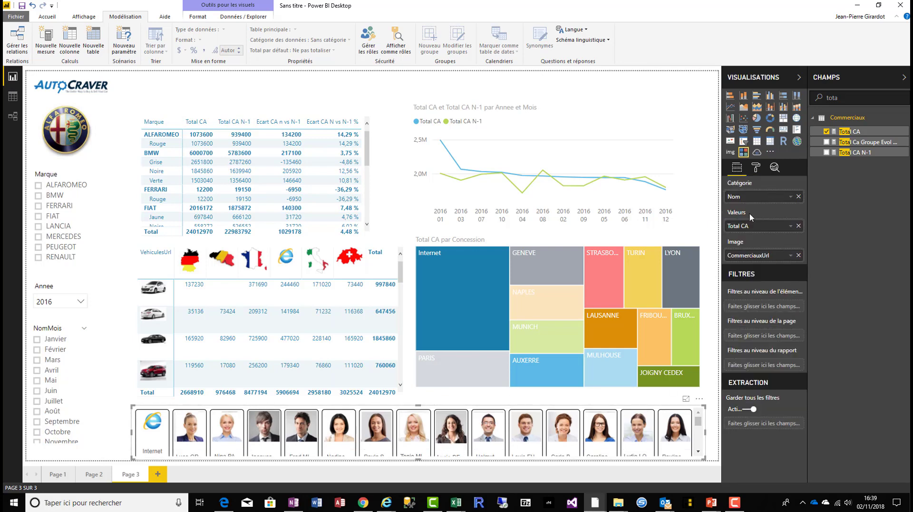
{"action": "left_click", "coordinate": [756, 167]}
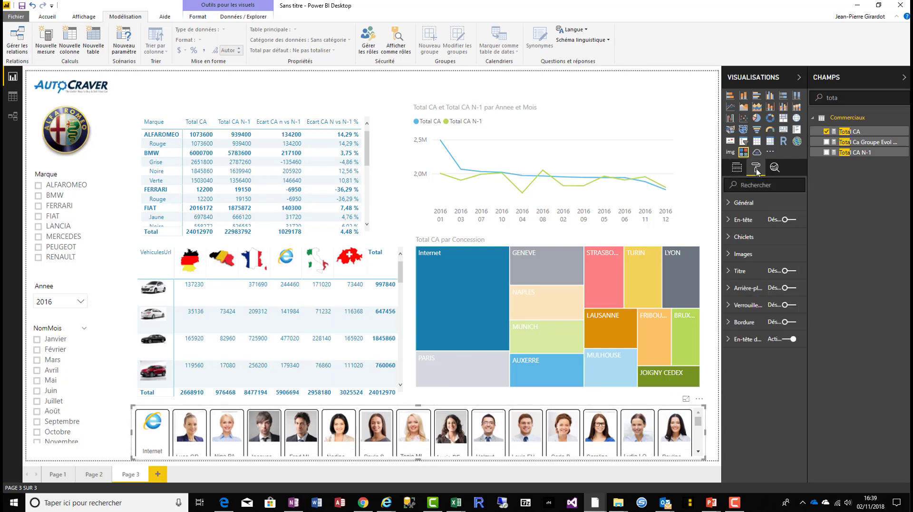
{"action": "left_click", "coordinate": [732, 236]}
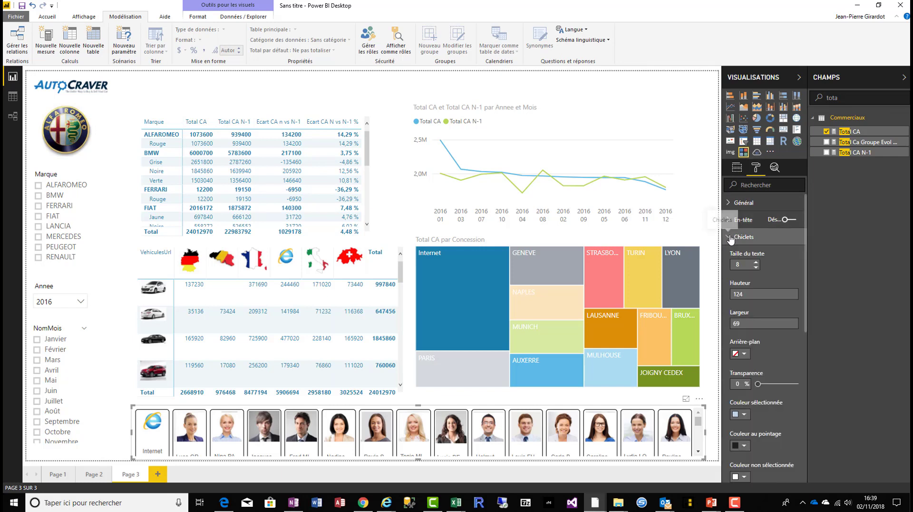
{"action": "left_click", "coordinate": [754, 296]}
{"action": "type", "text": "80"}
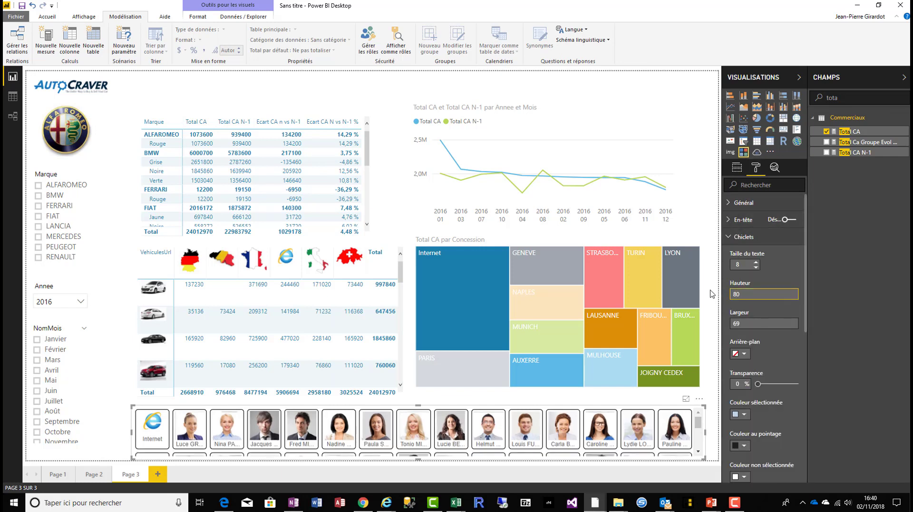
{"action": "key", "text": "Tab"}
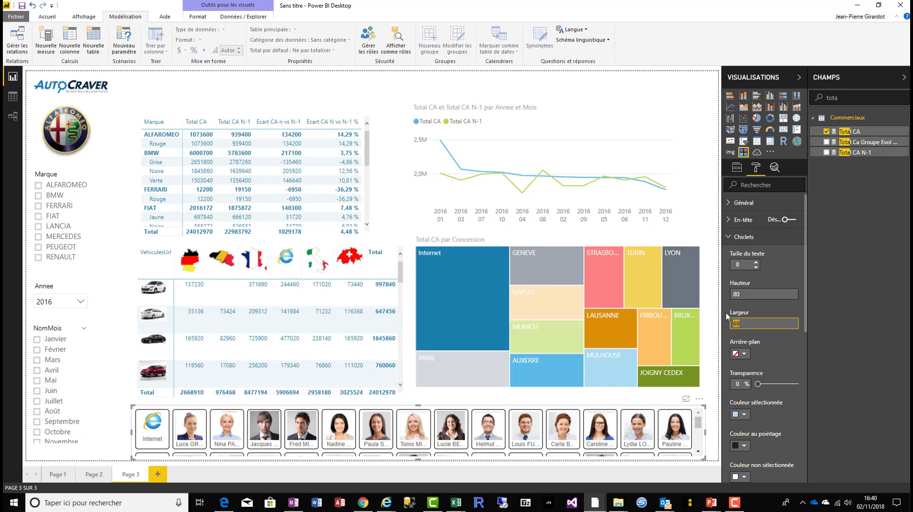
{"action": "key", "text": "Tab"}
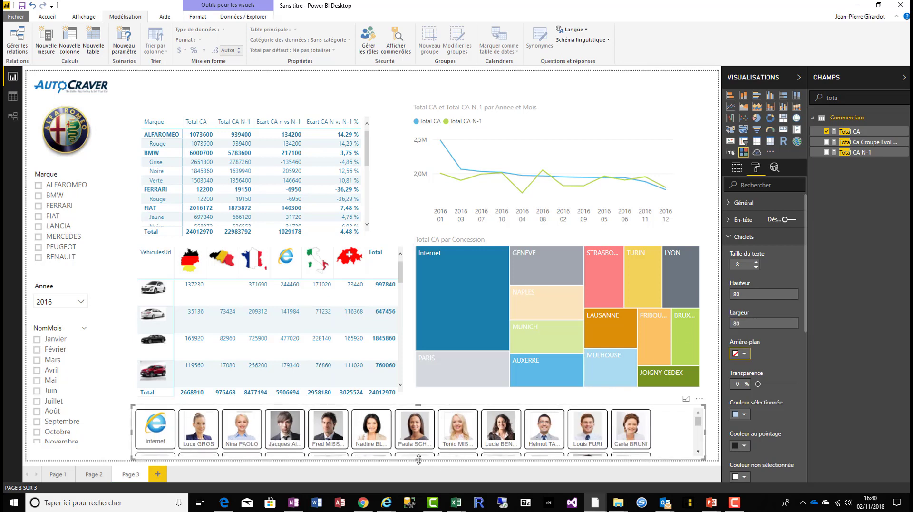
Step: Shorten the chiclet slicer to a single row of photos and shift it slightly down and right on the page
{"action": "left_click_drag", "start_coordinate": [418, 459], "coordinate": [421, 456]}
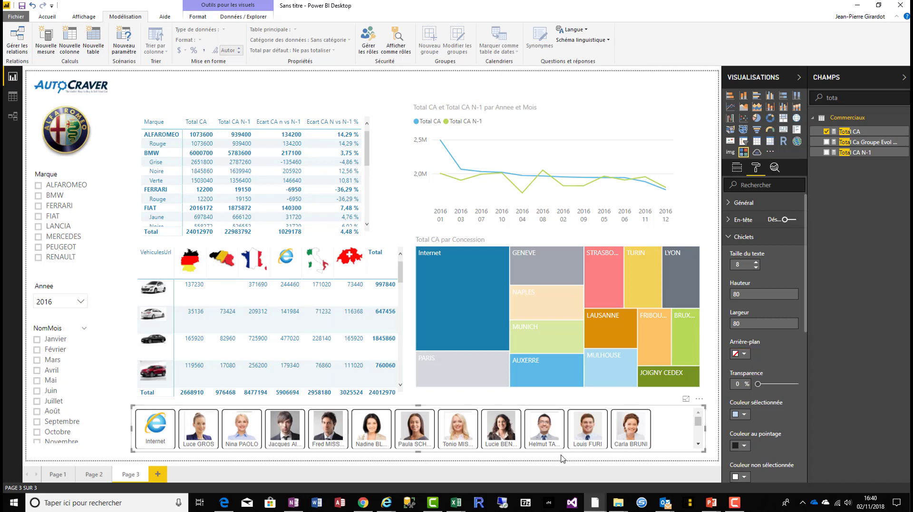
{"action": "left_click_drag", "start_coordinate": [562, 447], "coordinate": [567, 452]}
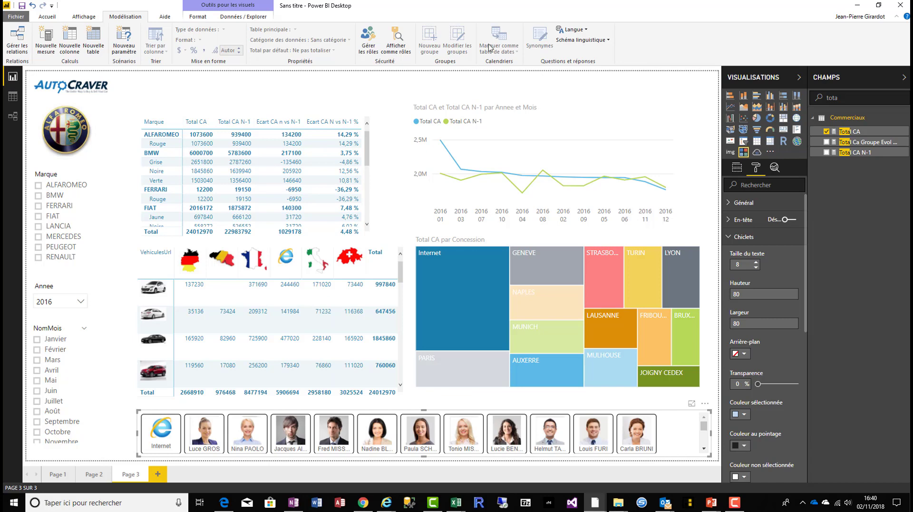
{"action": "scroll", "coordinate": [490, 48], "scroll_direction": "up", "scroll_amount": 2}
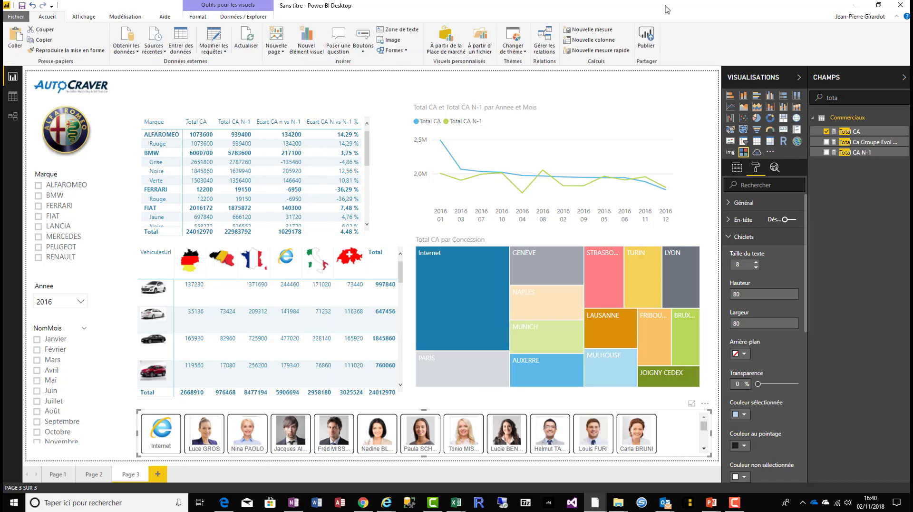
Step: Test the Marque slicer with BMW and FIAT, and cross-filter the page by the PARIS dealership in the treemap
{"action": "left_click", "coordinate": [38, 196]}
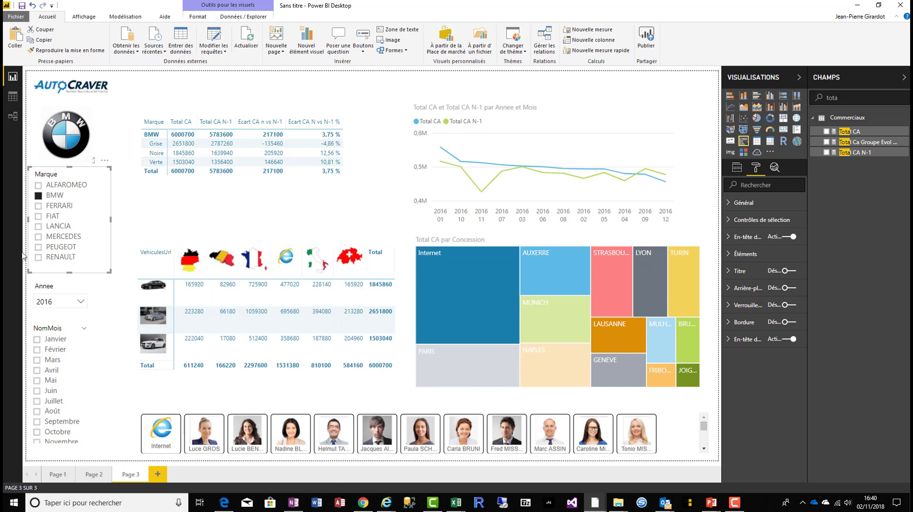
{"action": "left_click", "coordinate": [39, 217]}
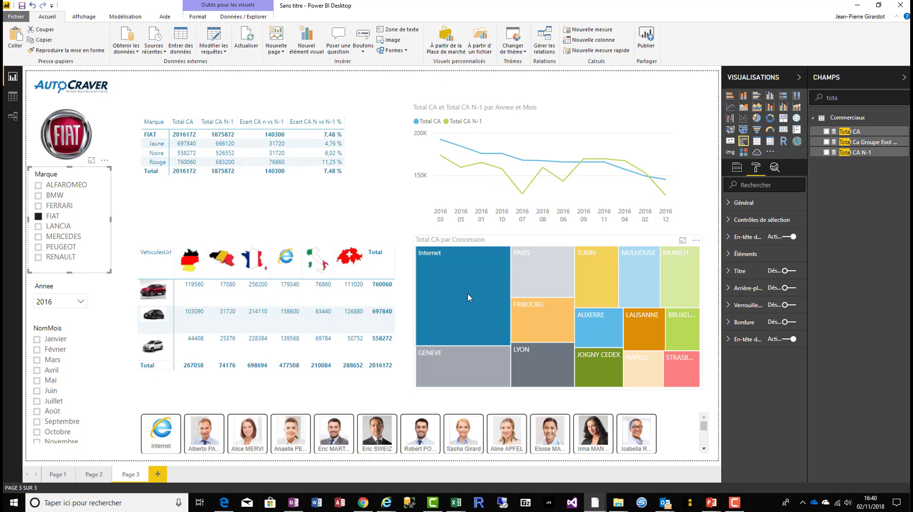
{"action": "left_click", "coordinate": [543, 271]}
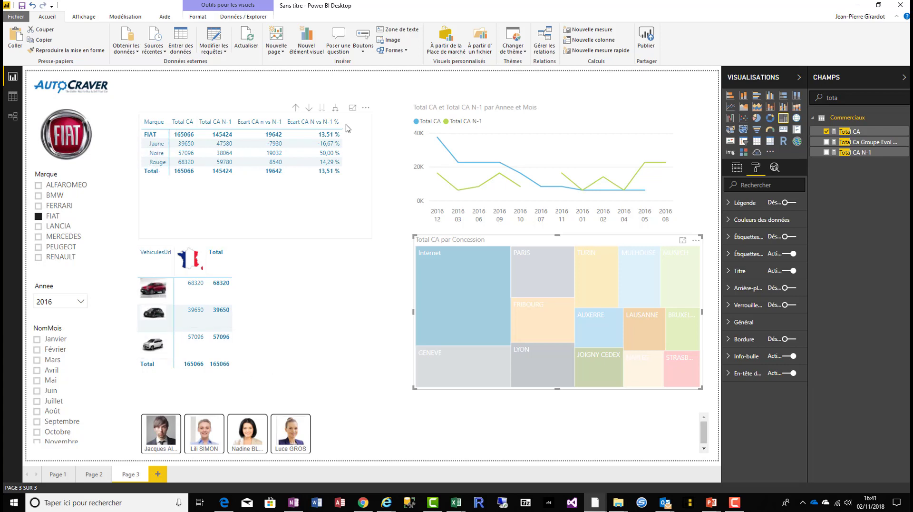
Step: Expand the sales matrix by one hierarchy level below the colours and clear the treemap's dealership selection
{"action": "left_click", "coordinate": [336, 109]}
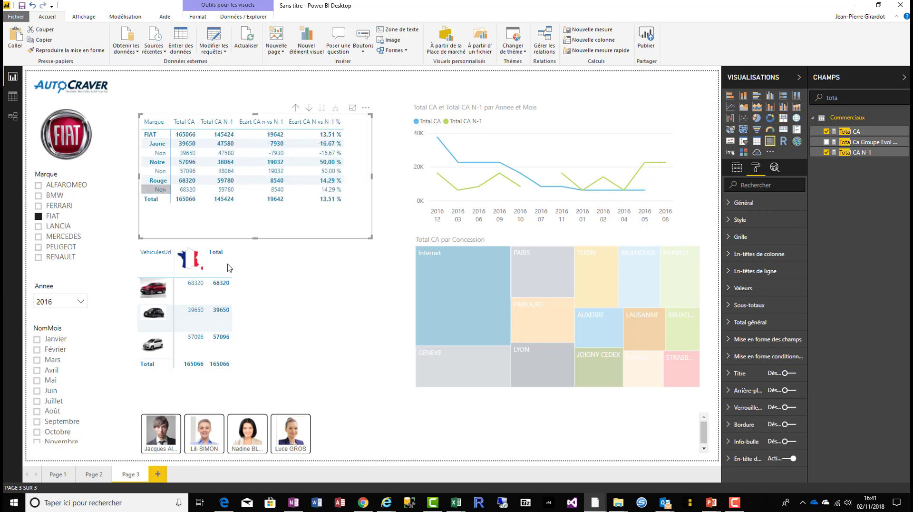
{"action": "left_click", "coordinate": [593, 336]}
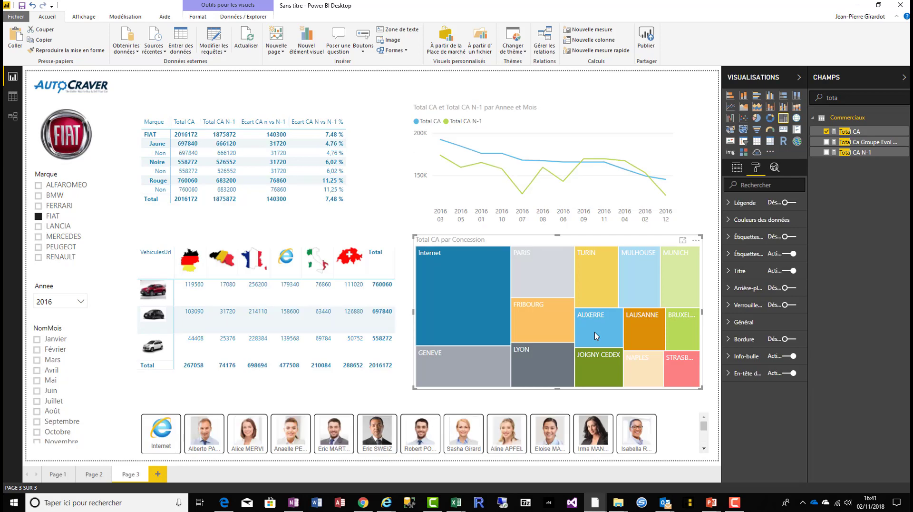
Step: Cross-filter the page by the Belgian flag in the image matrix, clear that selection and deselect the visual
{"action": "left_click", "coordinate": [221, 263]}
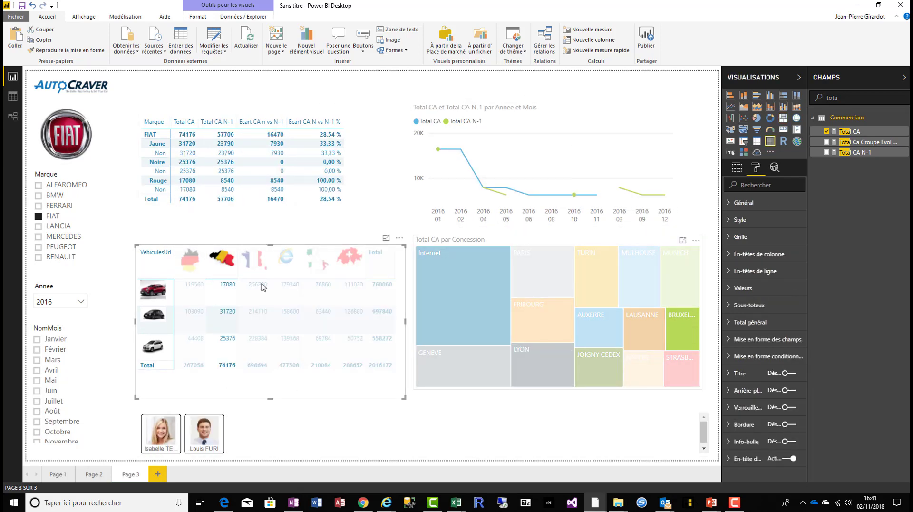
{"action": "left_click", "coordinate": [229, 263]}
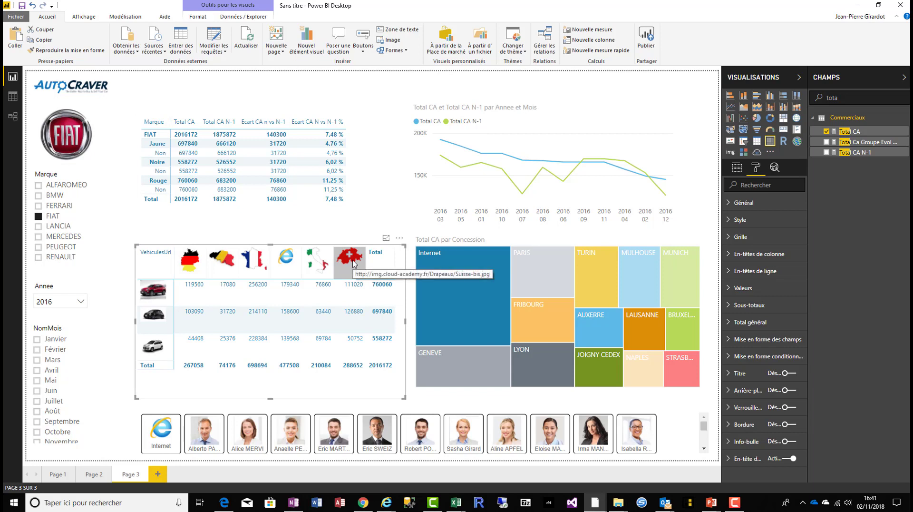
{"action": "left_click", "coordinate": [456, 400]}
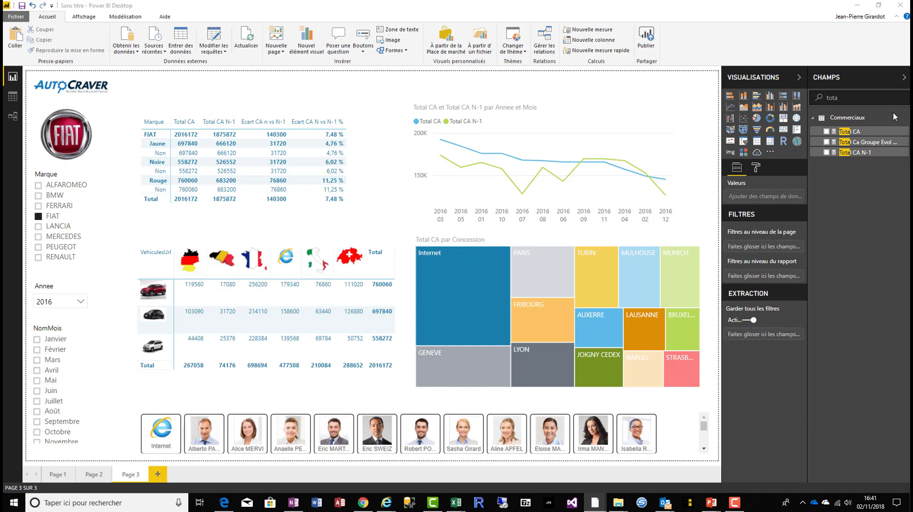
Step: Switch to the DashOk report and swap its dealership treemap for the brand column chart and the salesperson word cloud
{"action": "key", "text": "alt+Tab"}
{"action": "double_click", "coordinate": [366, 5]}
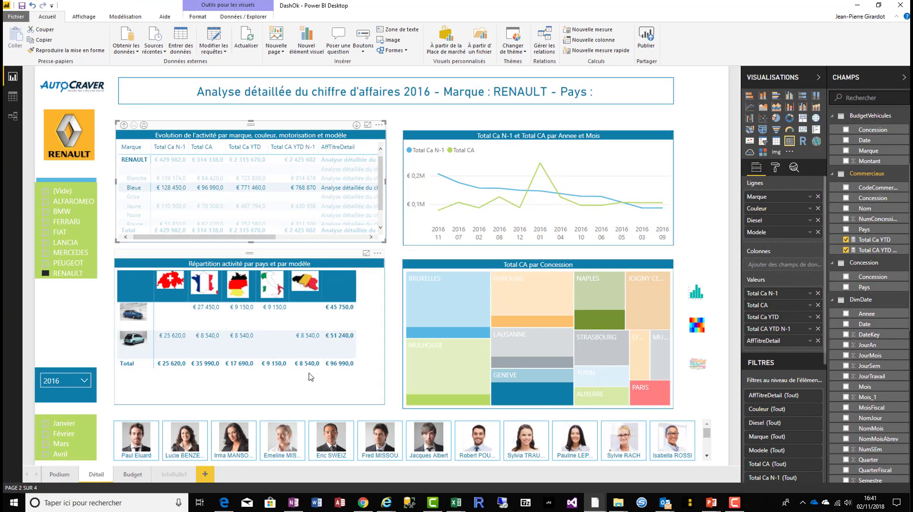
{"action": "mouse_move", "coordinate": [461, 308]}
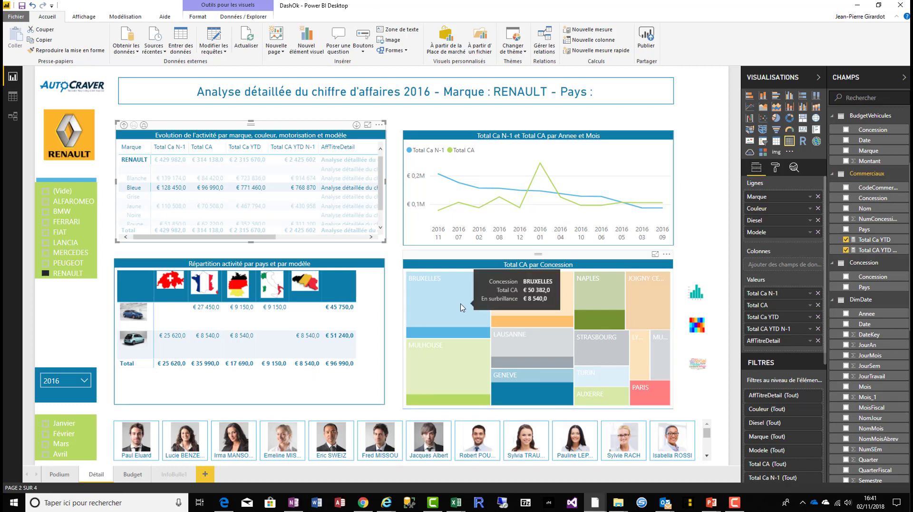
{"action": "left_click", "coordinate": [698, 296], "text": "ctrl"}
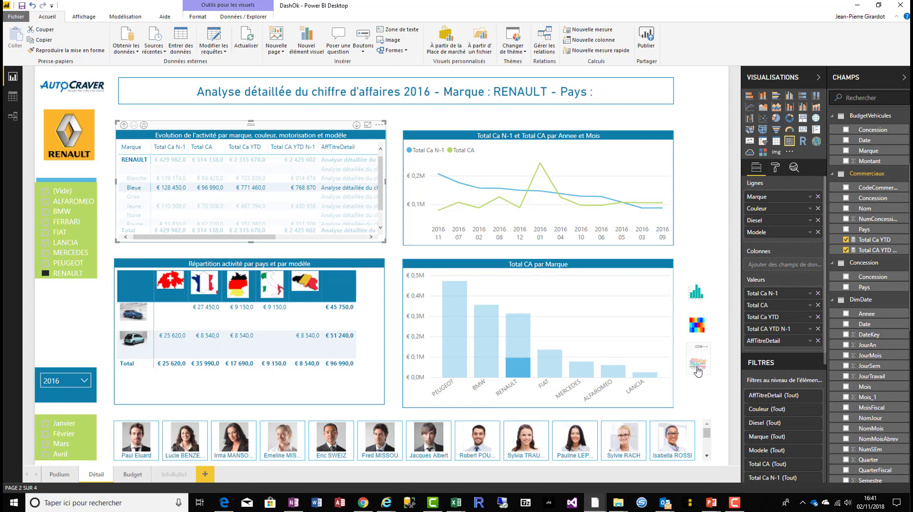
{"action": "left_click", "coordinate": [698, 370], "text": "ctrl"}
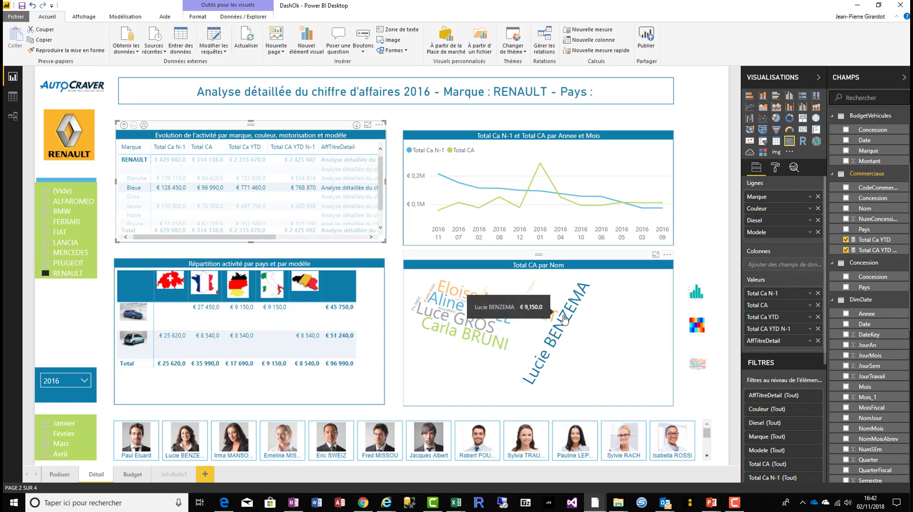
Step: Cross-filter the Détail page by two different salespeople in the word cloud and clear the selection
{"action": "left_click", "coordinate": [565, 319]}
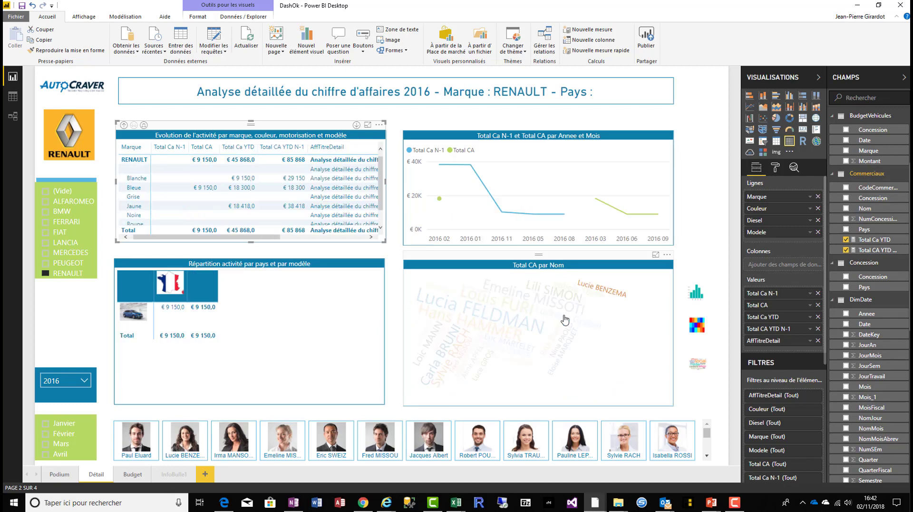
{"action": "left_click", "coordinate": [512, 323]}
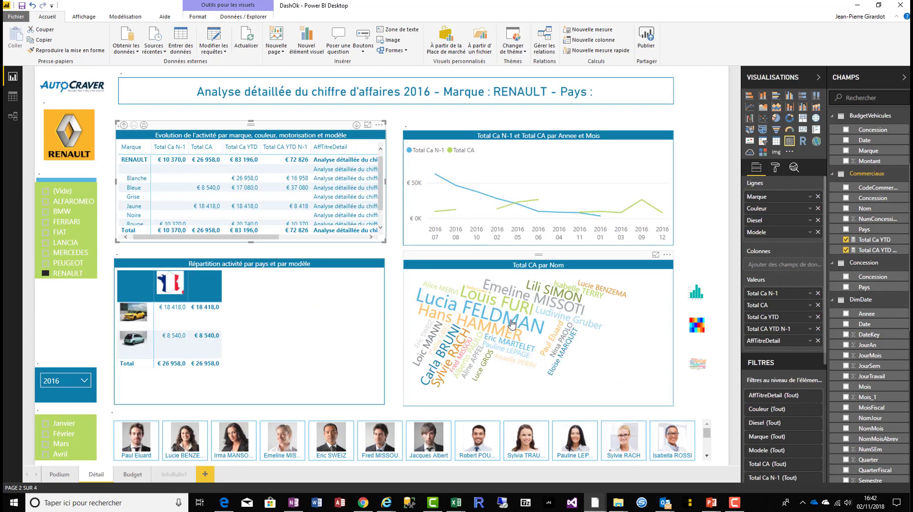
{"action": "left_click", "coordinate": [511, 322]}
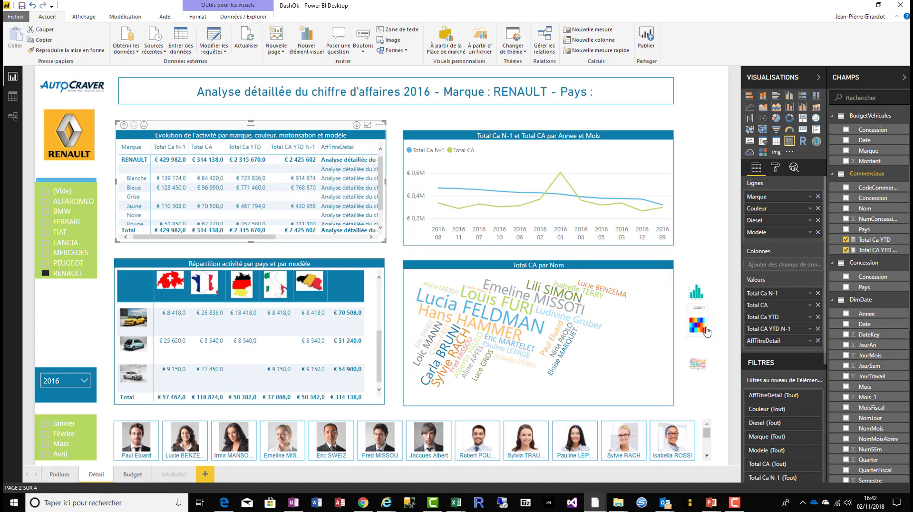
Step: Display the Total CA par Marque column chart and inspect the salesperson tooltips of the PEUGEOT, BMW and RENAULT columns
{"action": "left_click", "coordinate": [697, 296]}
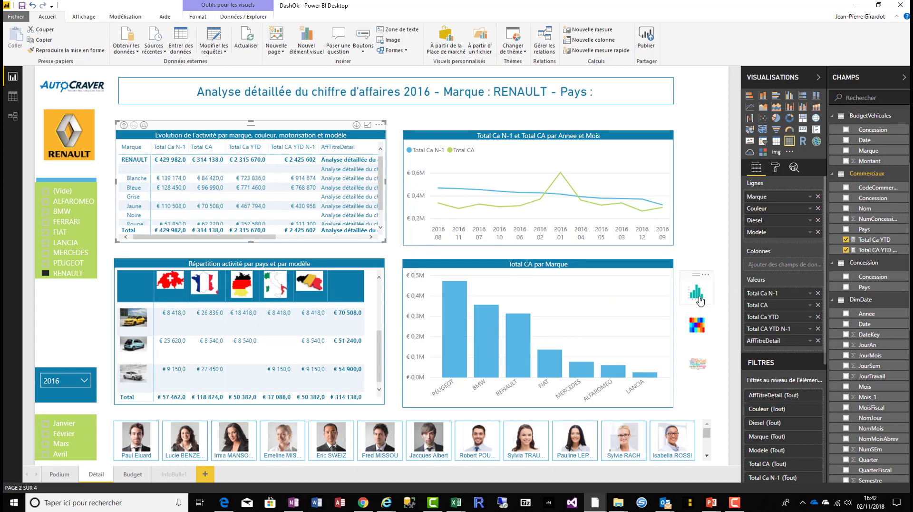
{"action": "mouse_move", "coordinate": [456, 323]}
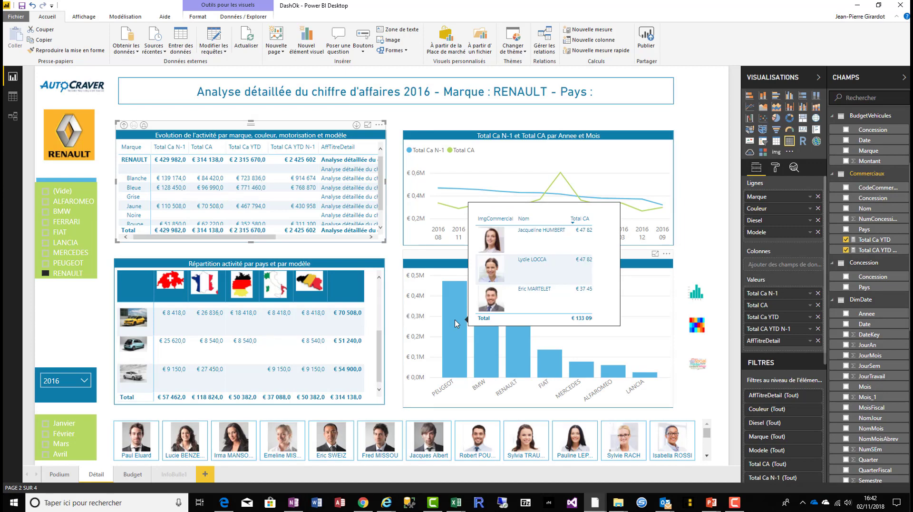
{"action": "mouse_move", "coordinate": [483, 347]}
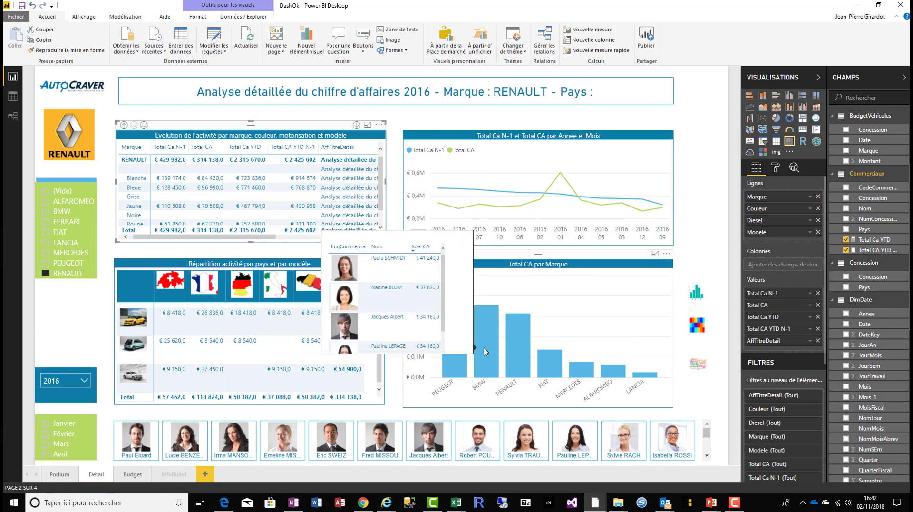
{"action": "mouse_move", "coordinate": [525, 360]}
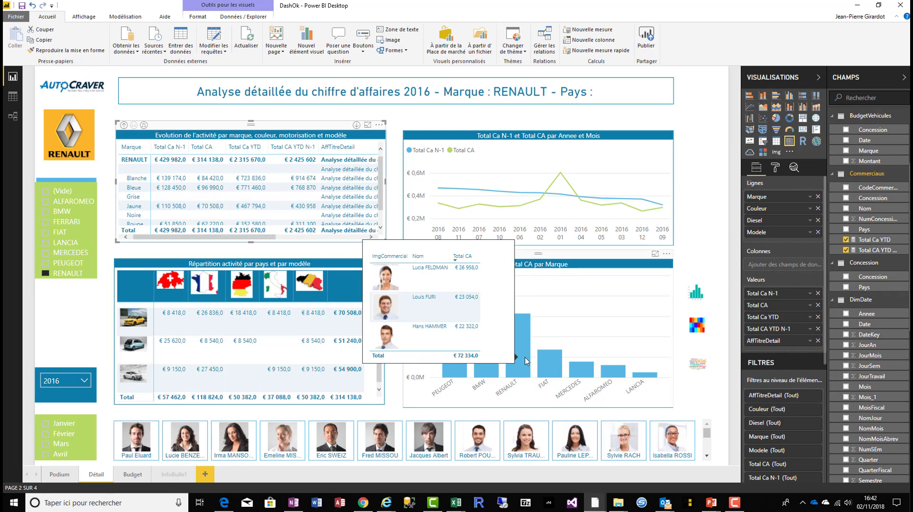
{"action": "mouse_move", "coordinate": [564, 370]}
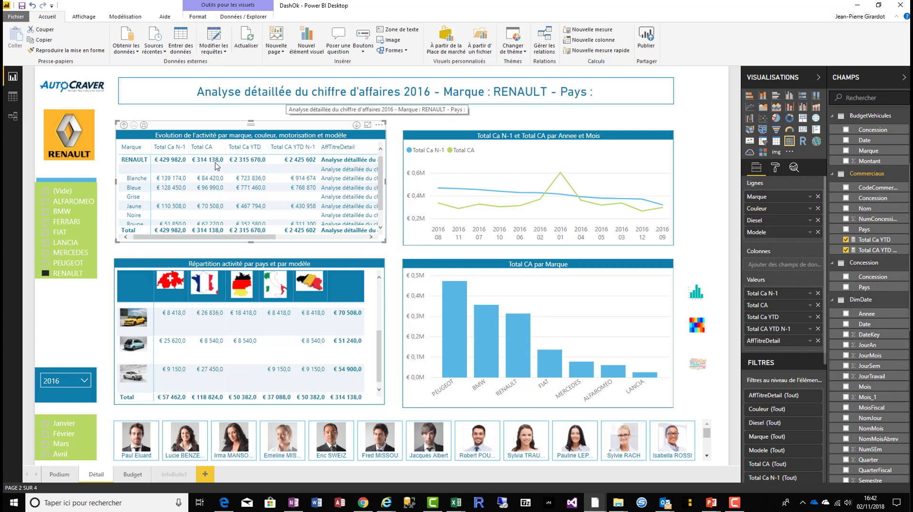
Step: Filter the Détail page to brand ALFAROMEO, month Février and year 2015
{"action": "left_click", "coordinate": [55, 206]}
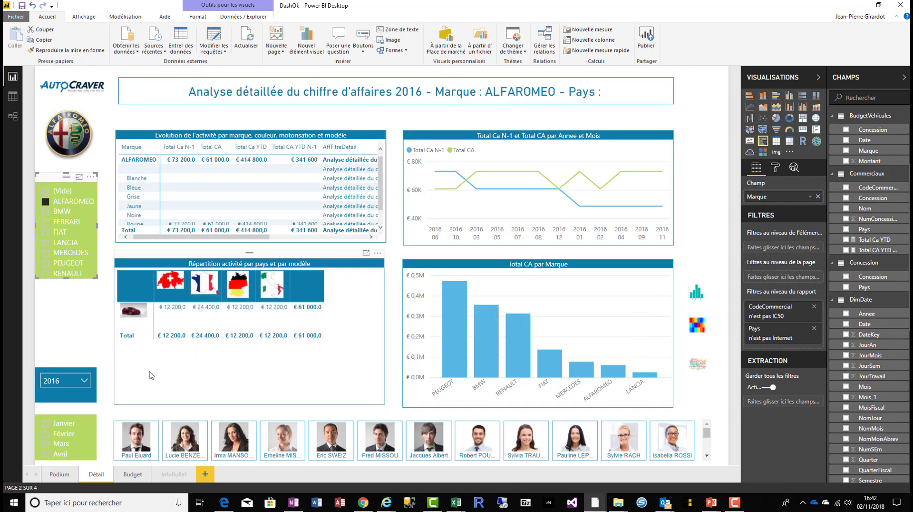
{"action": "left_click", "coordinate": [46, 434]}
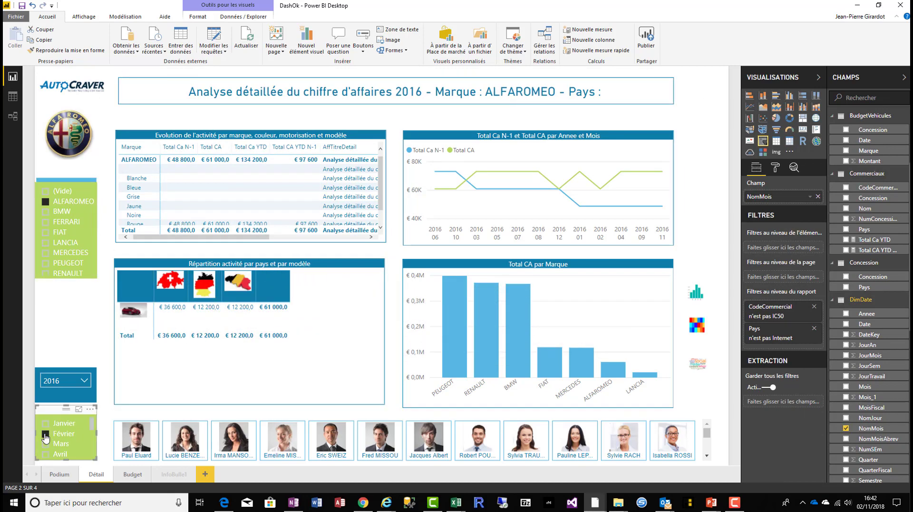
{"action": "left_click", "coordinate": [85, 382]}
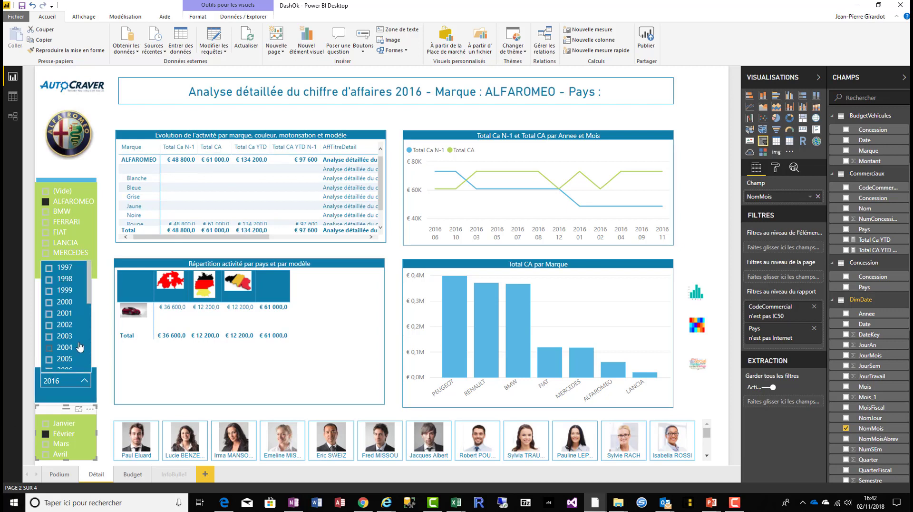
{"action": "scroll", "coordinate": [62, 337], "scroll_direction": "down", "scroll_amount": 5}
{"action": "left_click", "coordinate": [49, 308]}
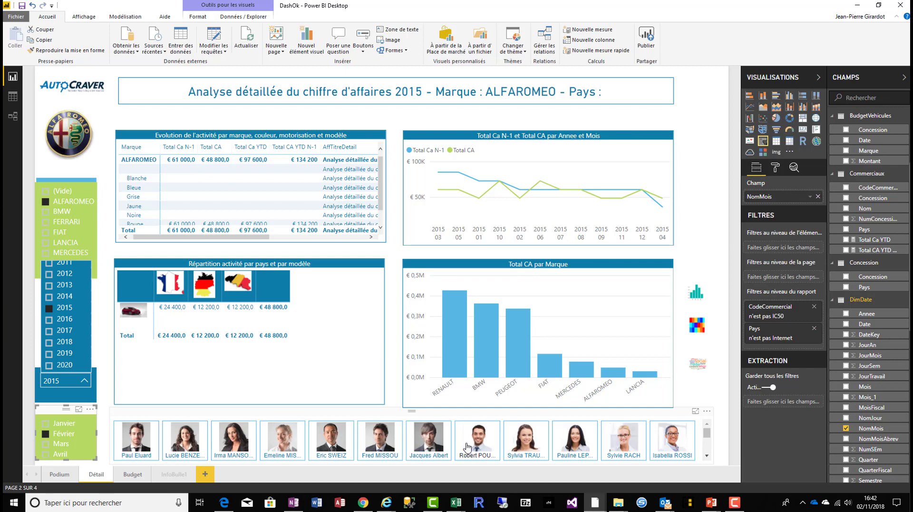
{"action": "left_click", "coordinate": [107, 329]}
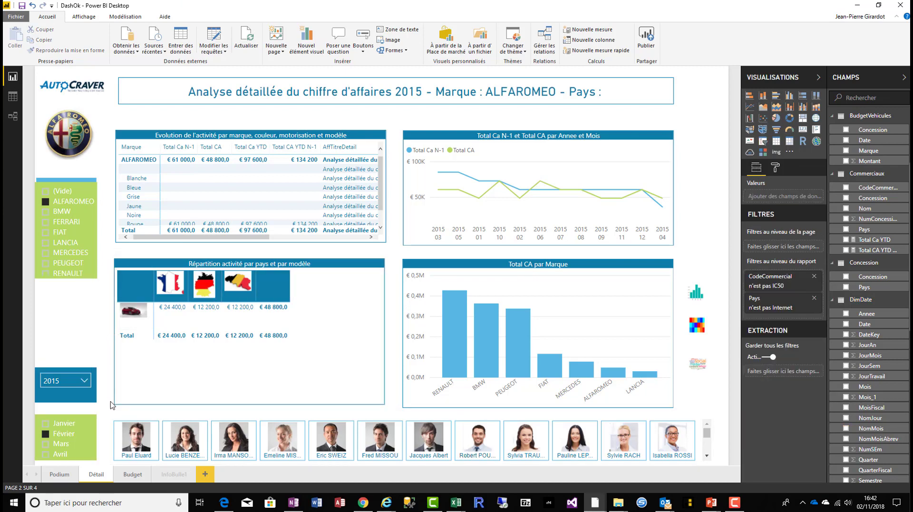